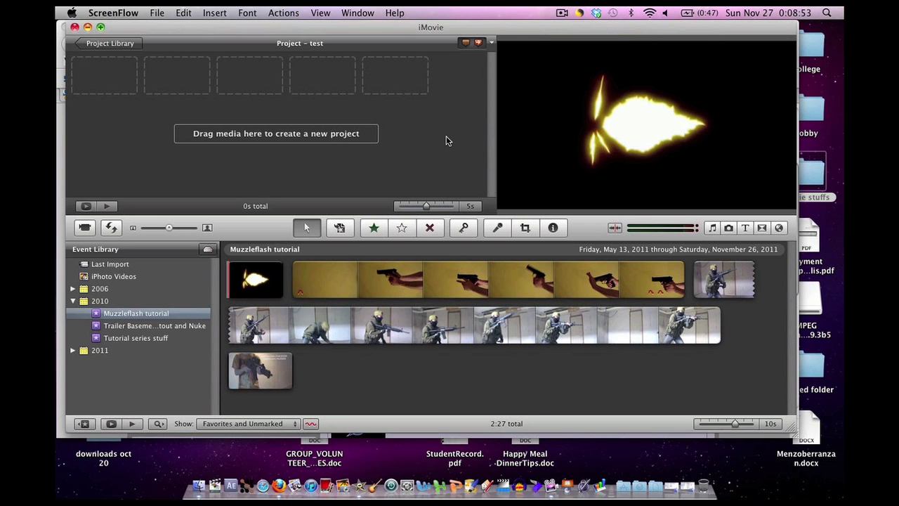
# Step: Spread out all open windows and bring the Firefox YouTube channel window forward
pyautogui.press('F9')
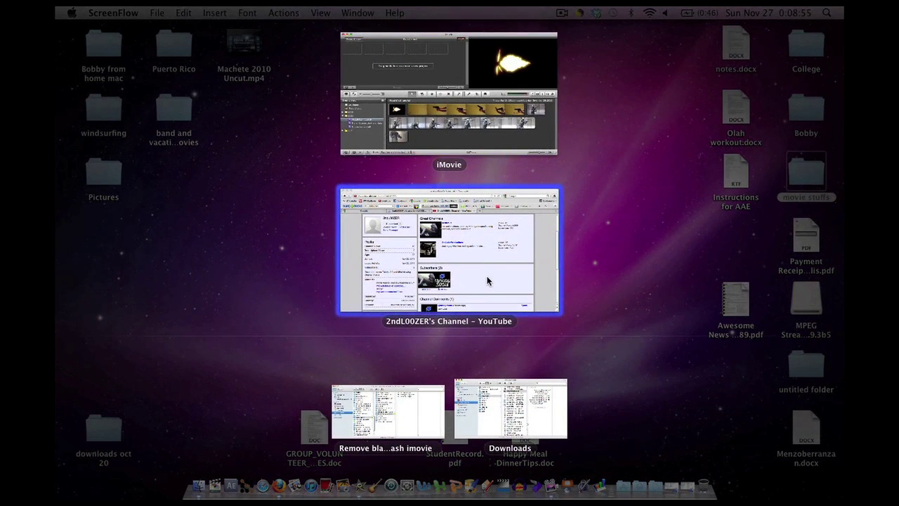
pyautogui.click(489, 281)
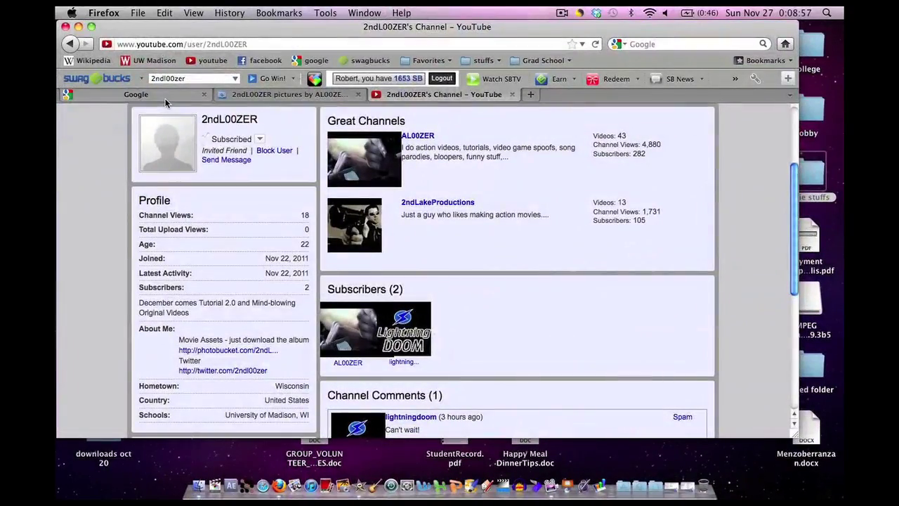
# Step: Load photobuck.com/2ndl in the Google tab, then switch to the Photobucket pictures tab
pyautogui.click(162, 95)
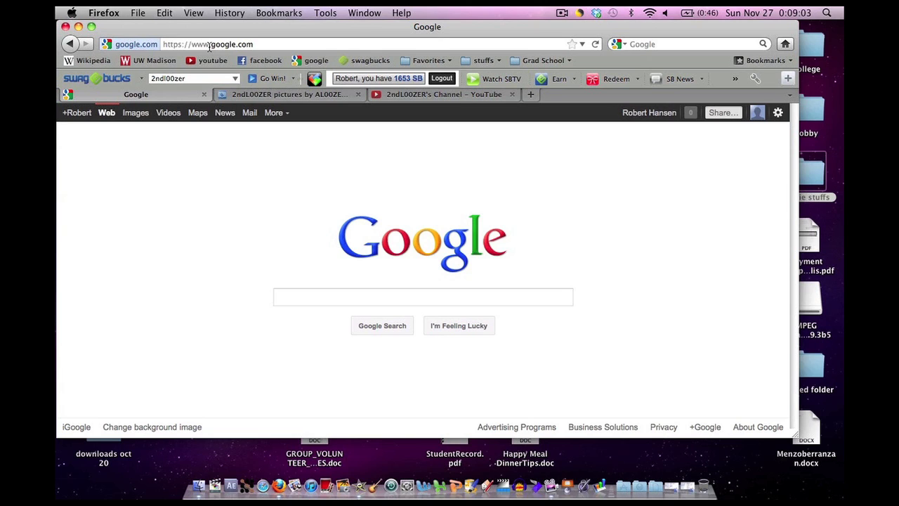
pyautogui.click(208, 45)
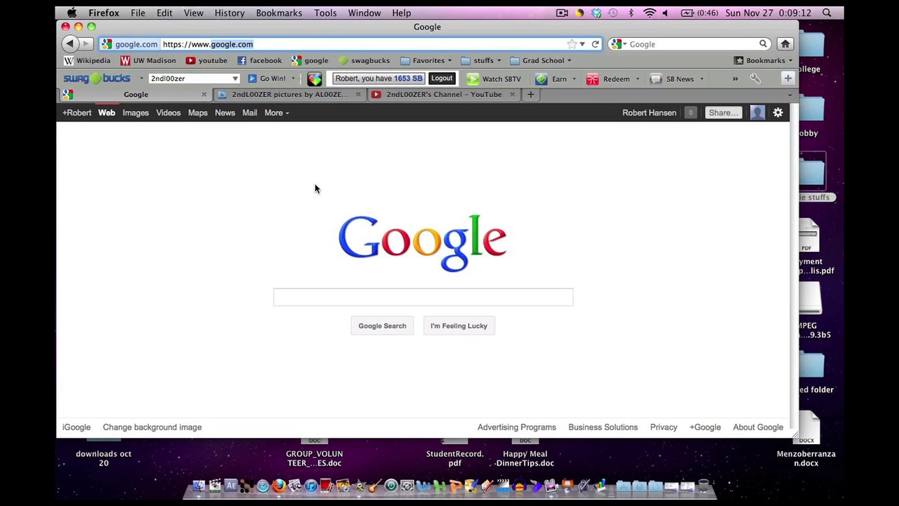
pyautogui.write('phot')
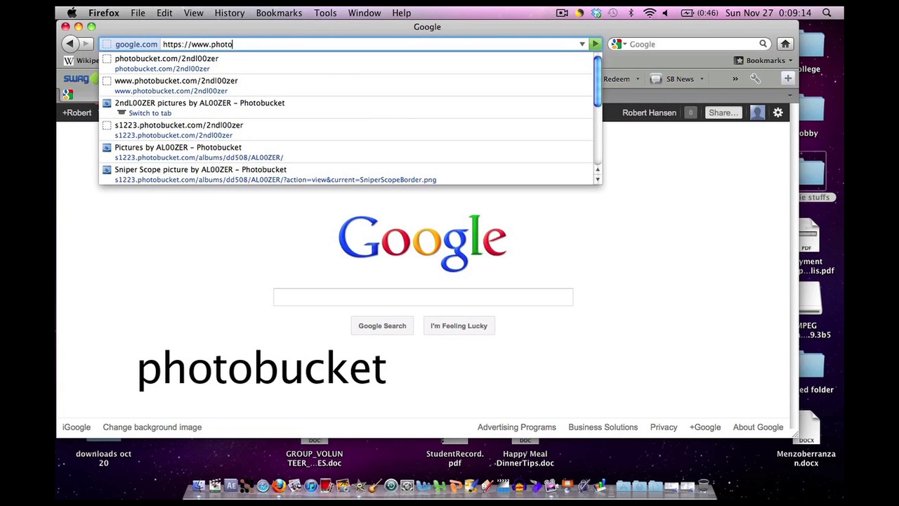
pyautogui.write('obuck.com')
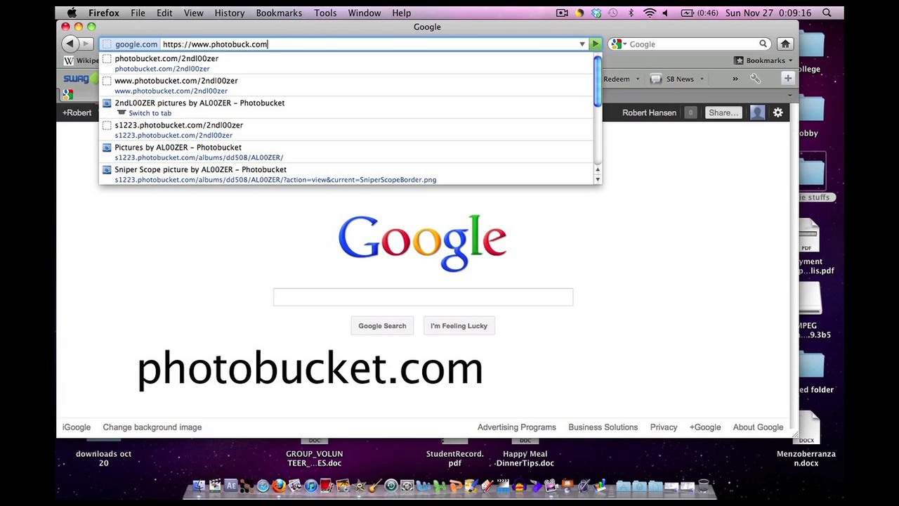
pyautogui.write('/2')
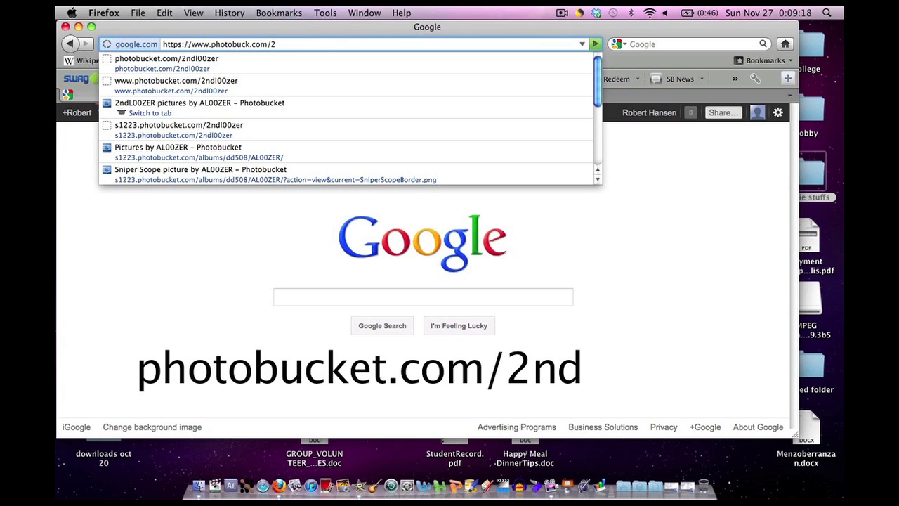
pyautogui.write('ndl')
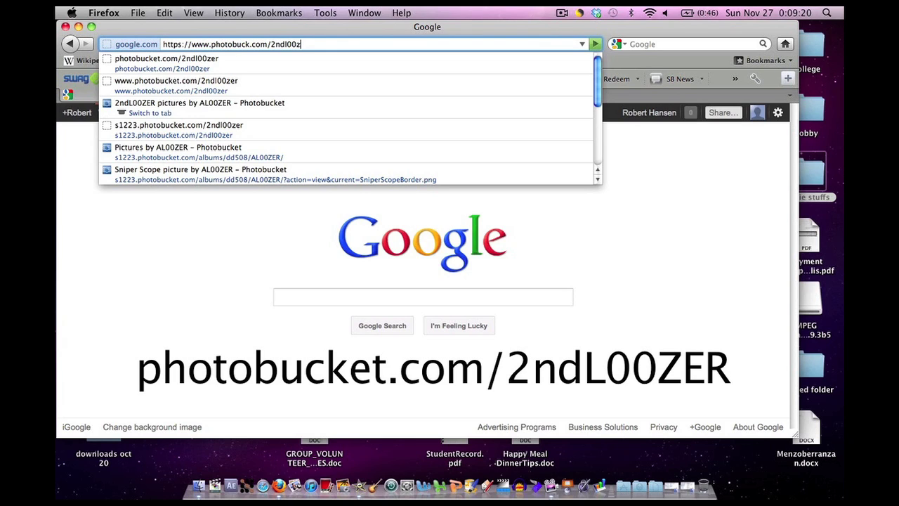
pyautogui.press('Escape')
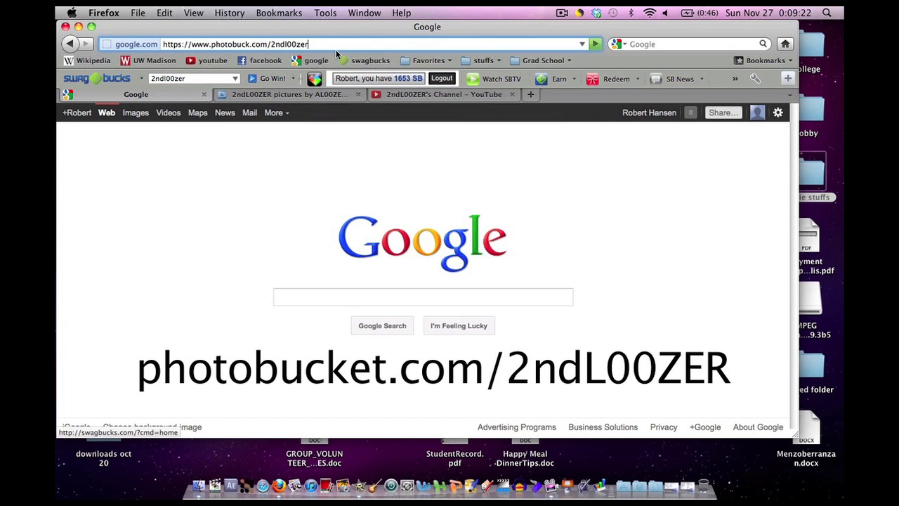
pyautogui.press('Return')
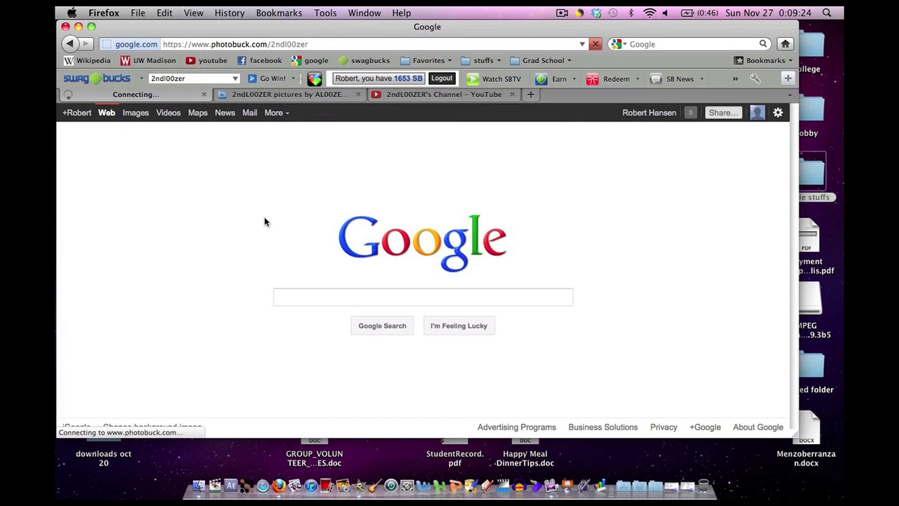
pyautogui.click(287, 95)
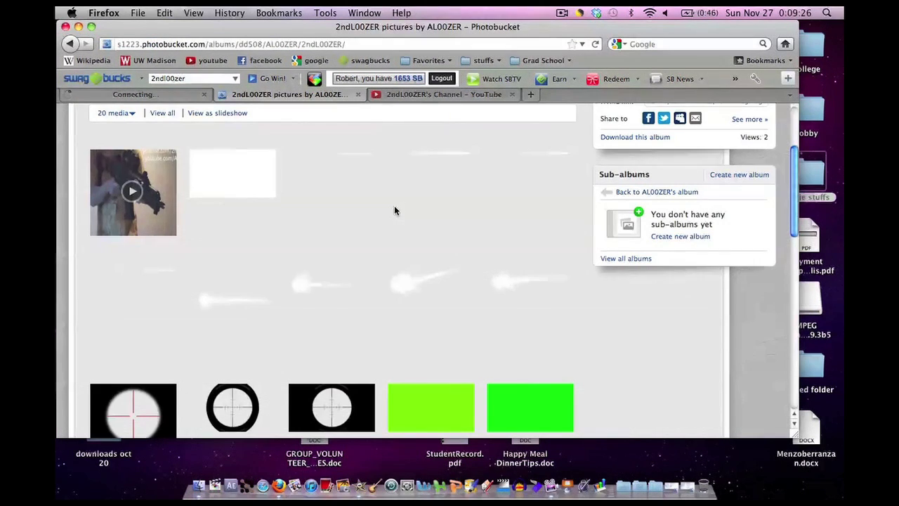
pyautogui.scroll(-3, 395, 210)
pyautogui.scroll(-2, 397, 212)
pyautogui.scroll(5, 395, 210)
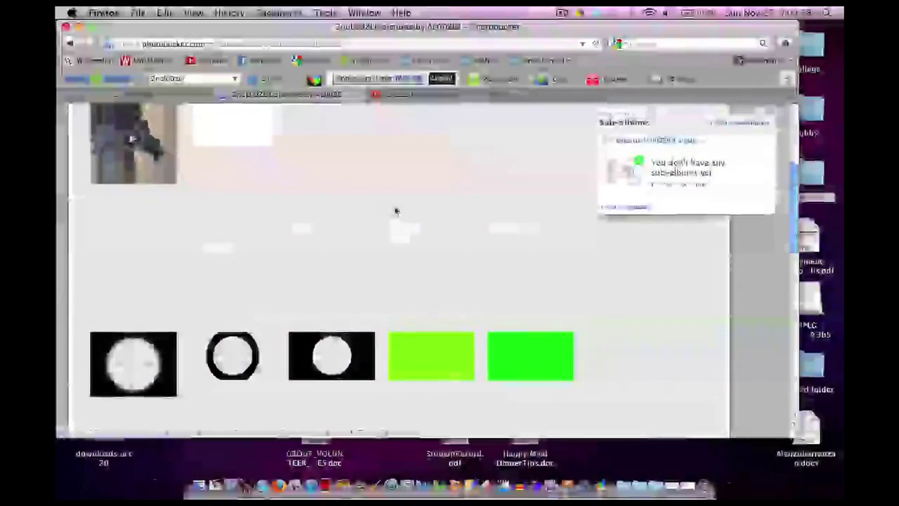
pyautogui.scroll(4, 394, 210)
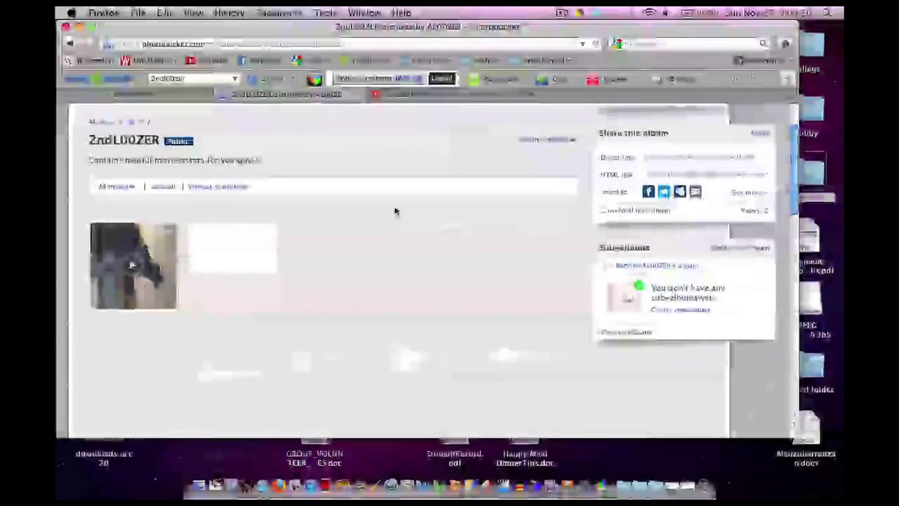
pyautogui.scroll(-4, 395, 211)
pyautogui.scroll(-2, 396, 211)
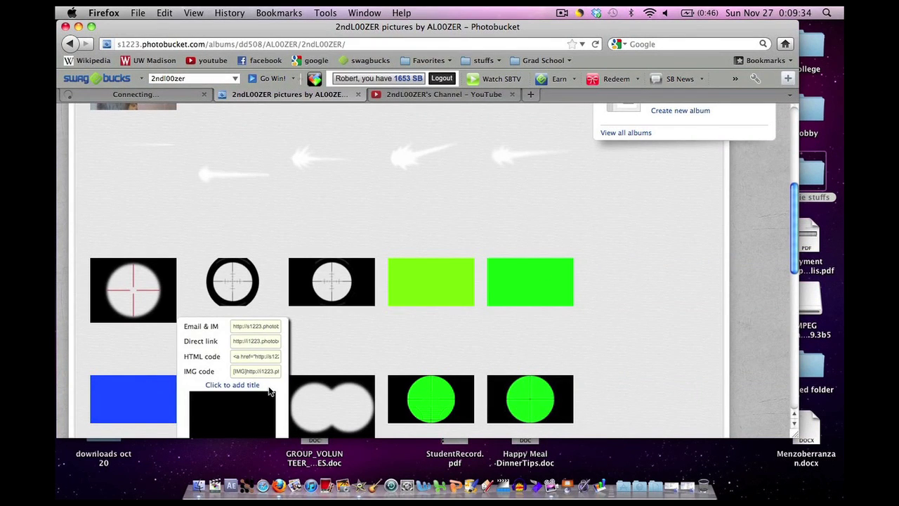
pyautogui.scroll(5, 268, 390)
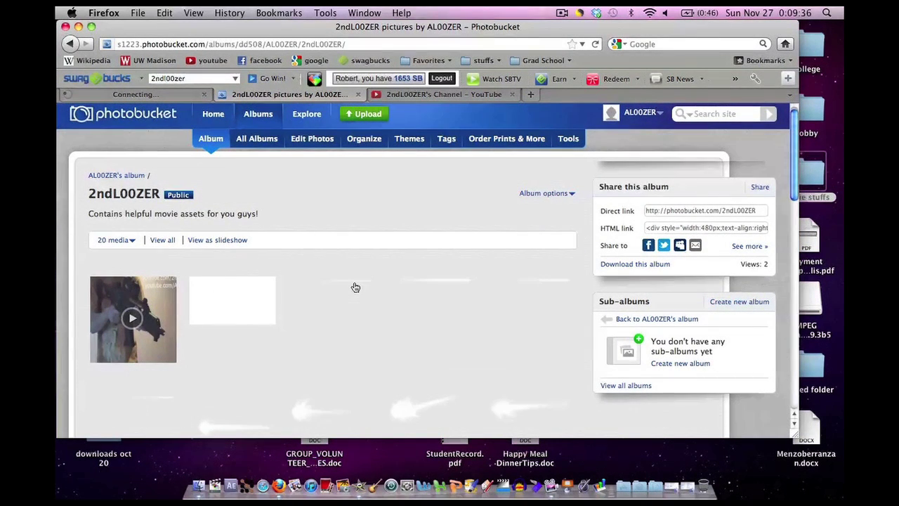
pyautogui.scroll(-5, 439, 290)
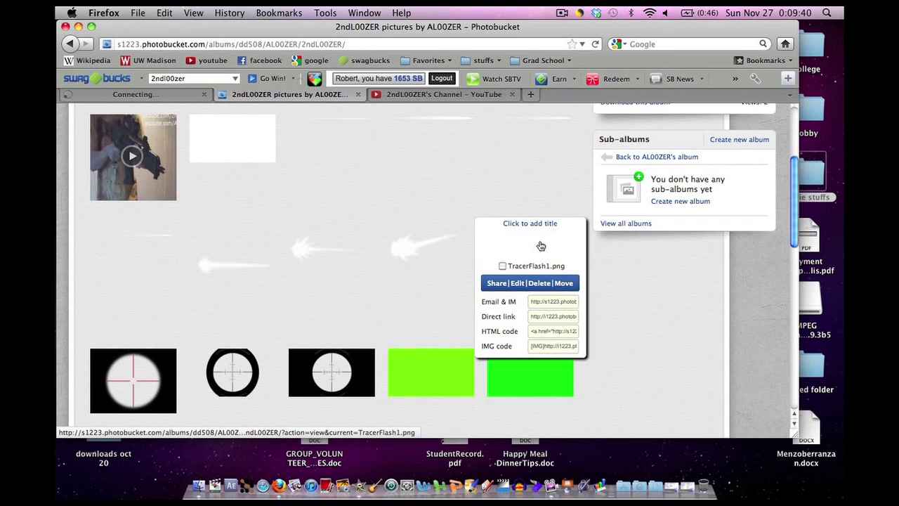
pyautogui.scroll(-5, 368, 263)
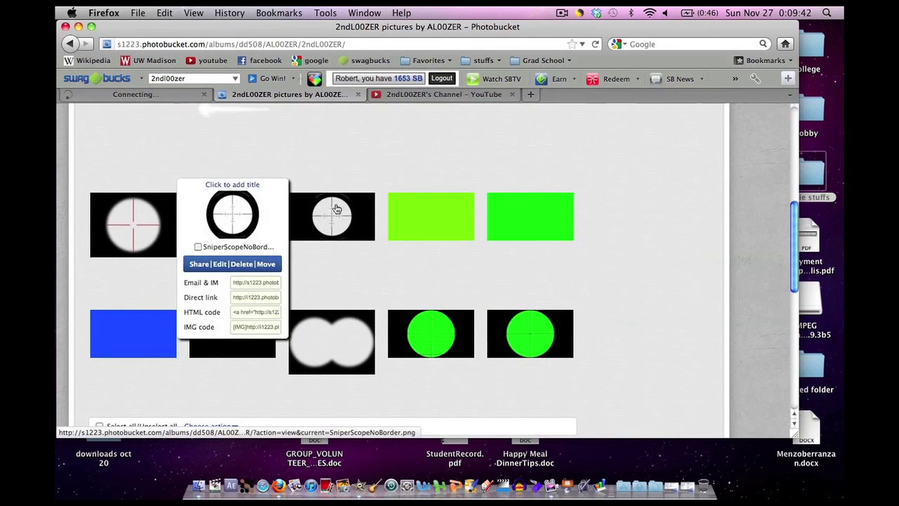
pyautogui.moveTo(429, 337)
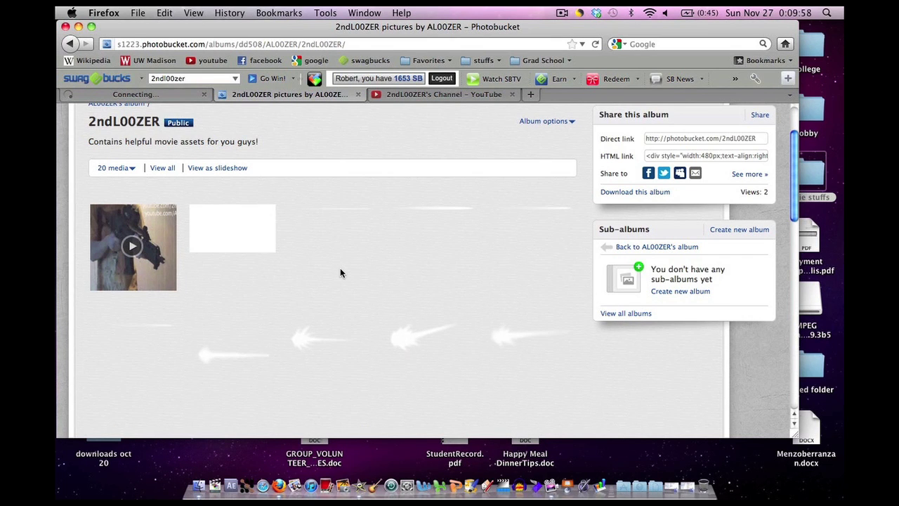
pyautogui.moveTo(140, 245)
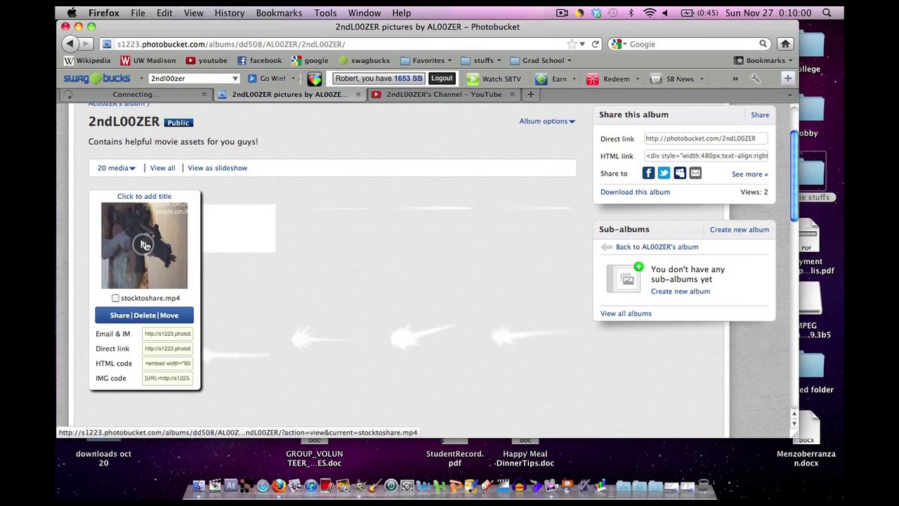
# Step: Open the stocktoshare.mp4 video page, pause playback, and download the clip
pyautogui.click(144, 245)
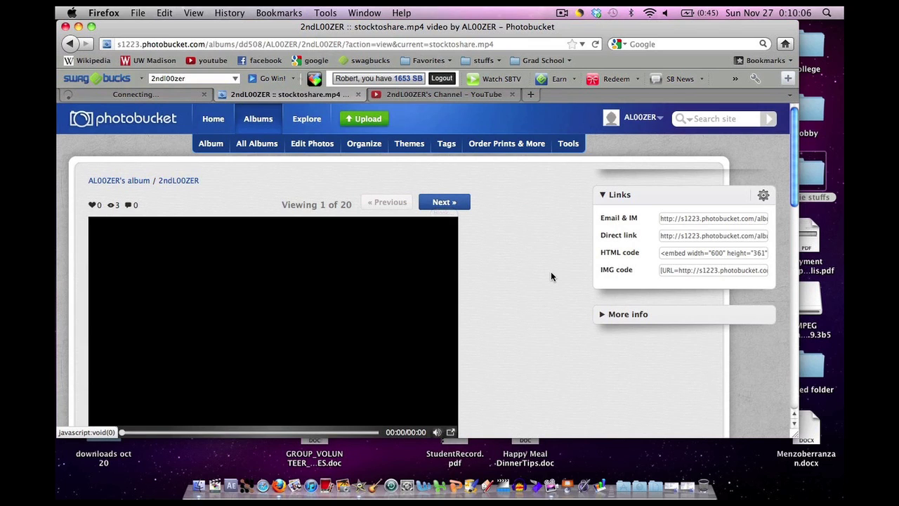
pyautogui.scroll(-2, 550, 274)
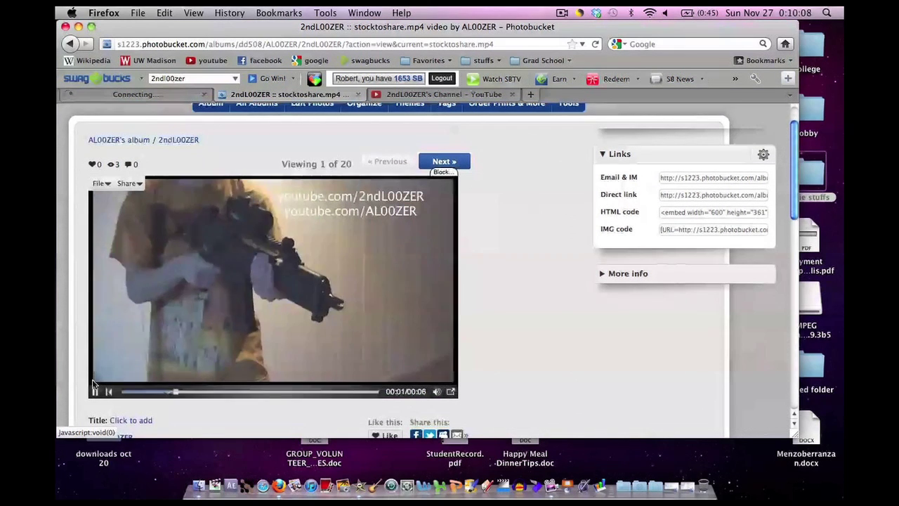
pyautogui.click(309, 316)
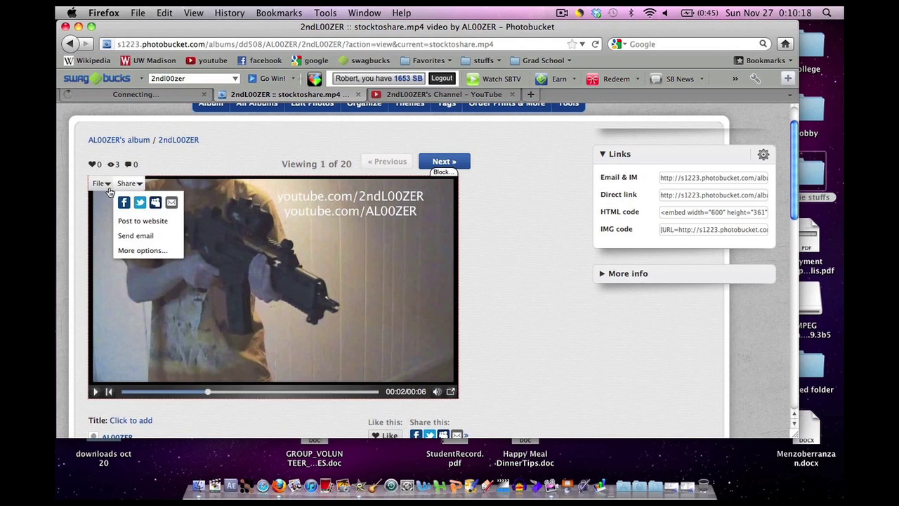
pyautogui.moveTo(103, 188)
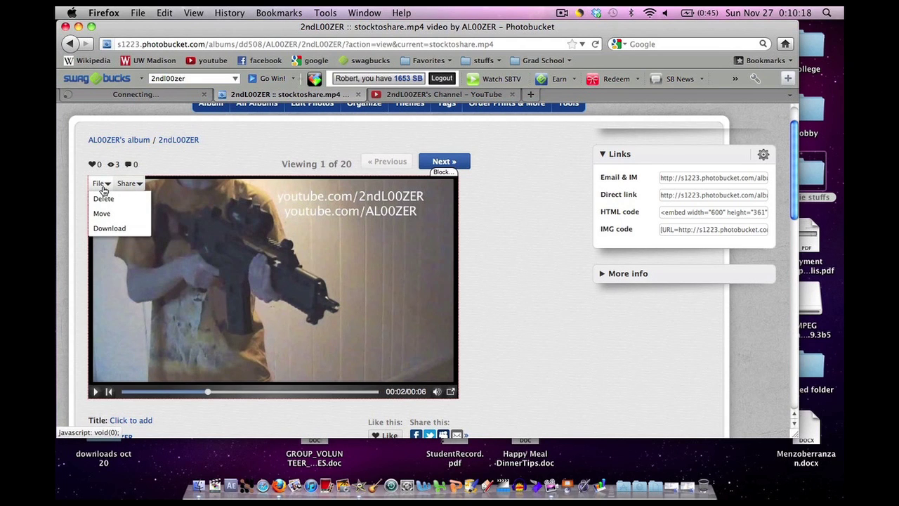
pyautogui.click(120, 232)
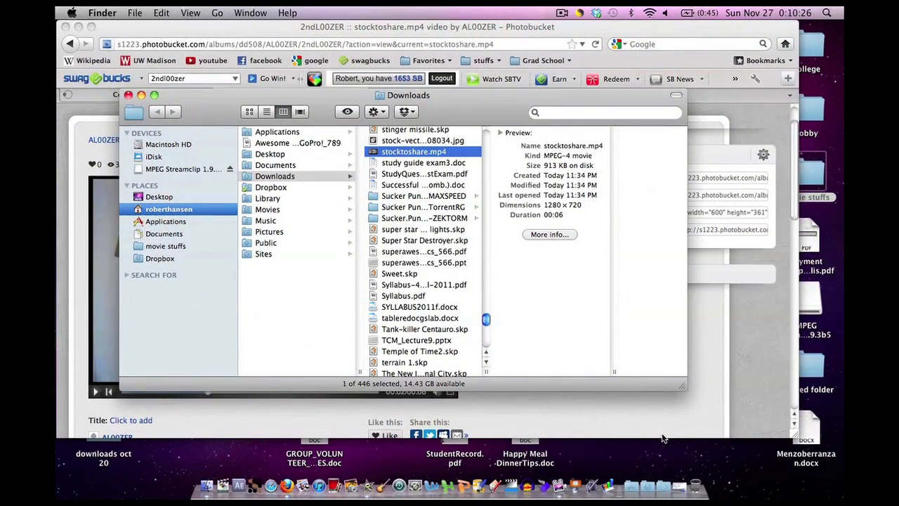
# Step: Minimize the Finder Downloads window and return to iMovie
pyautogui.click(141, 94)
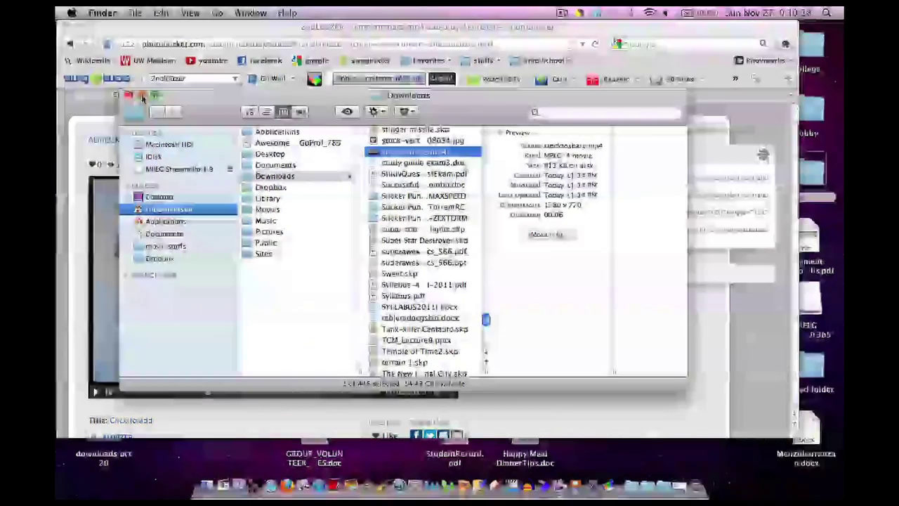
pyautogui.click(359, 487)
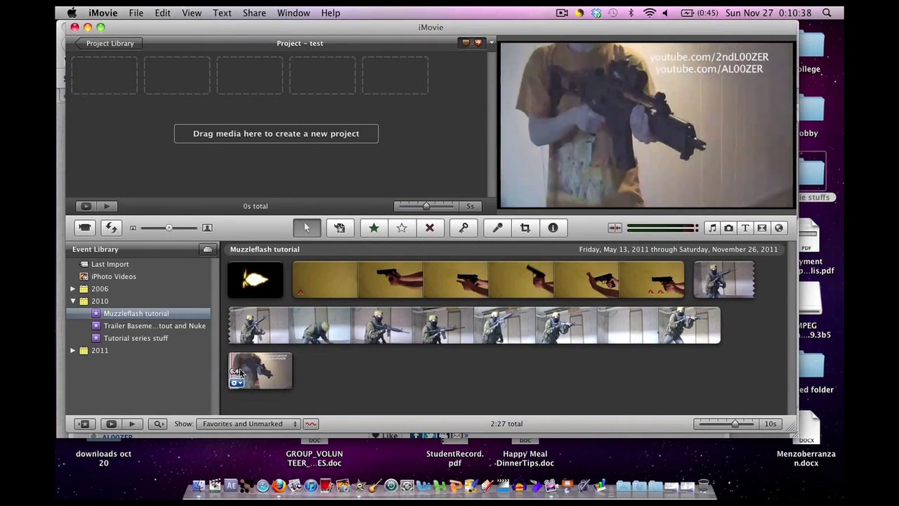
# Step: Add the whole 6.4-second stocktoshare clip to the empty test project
pyautogui.click(252, 372)
pyautogui.click(257, 373)
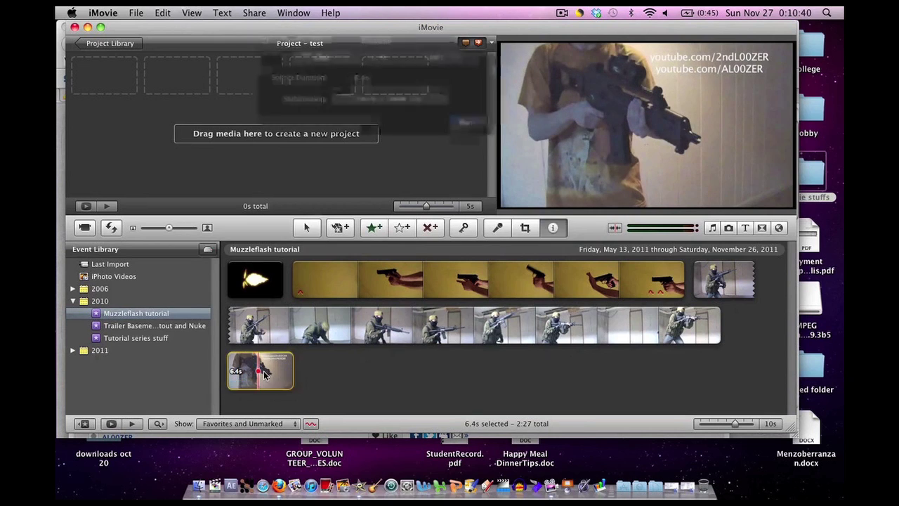
pyautogui.moveTo(263, 374); pyautogui.dragTo(164, 112)
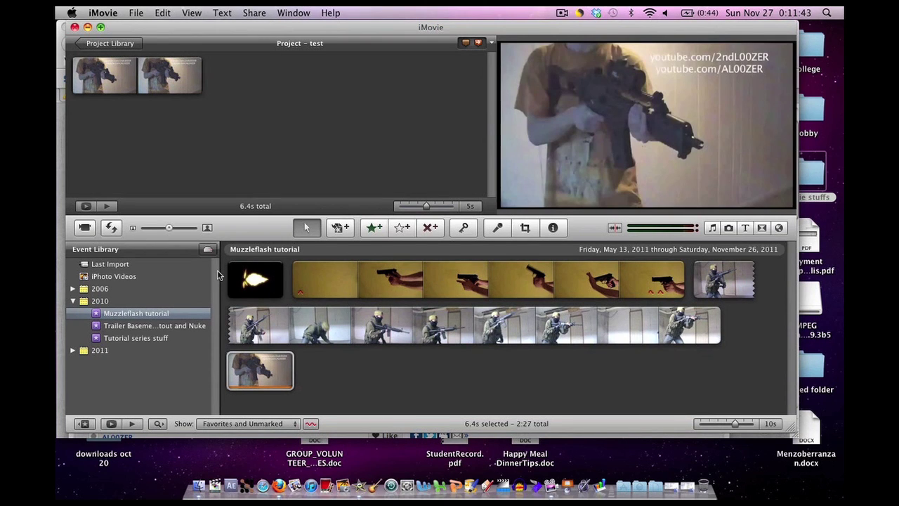
pyautogui.click(134, 11)
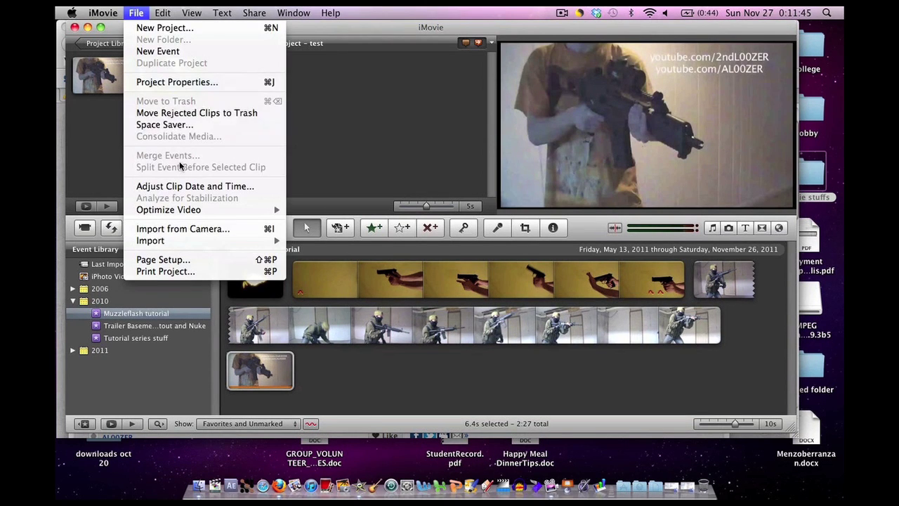
# Step: Choose Muzzle_Flash_Straight_04.mov for import and preview it with Quick Look
pyautogui.moveTo(188, 242)
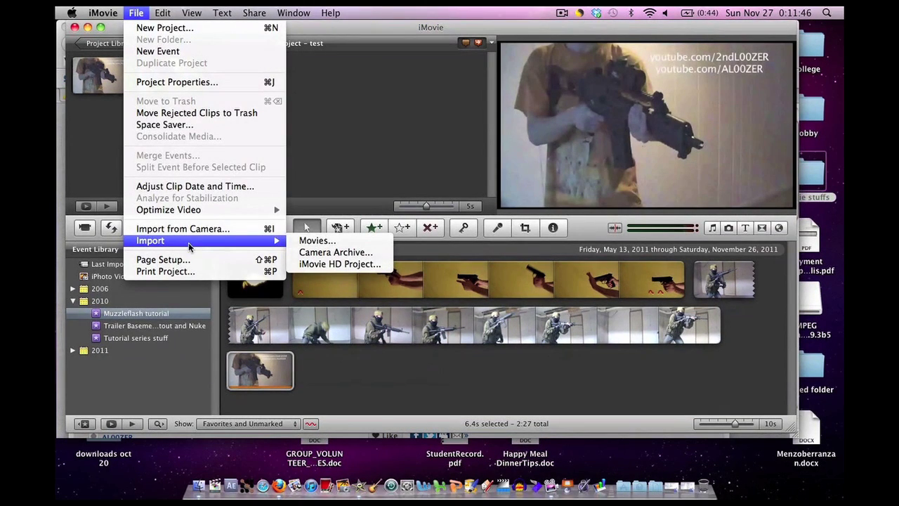
pyautogui.click(344, 241)
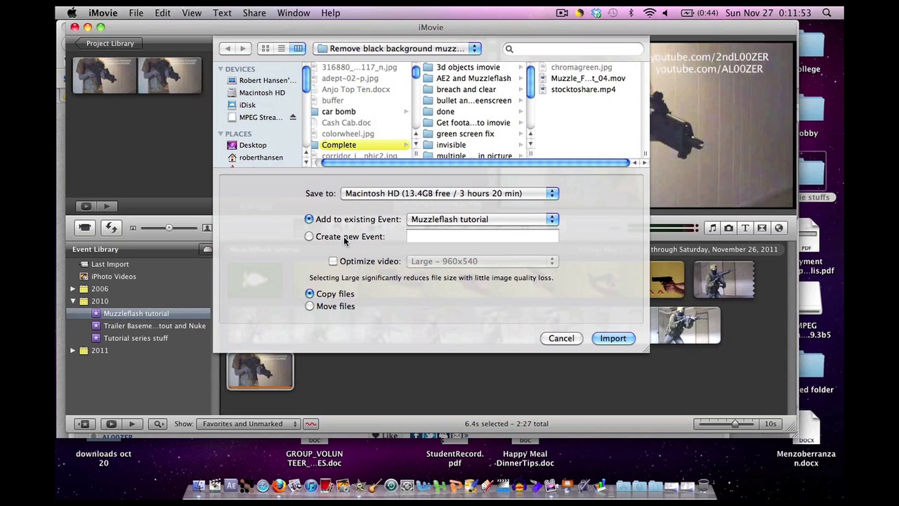
pyautogui.click(563, 79)
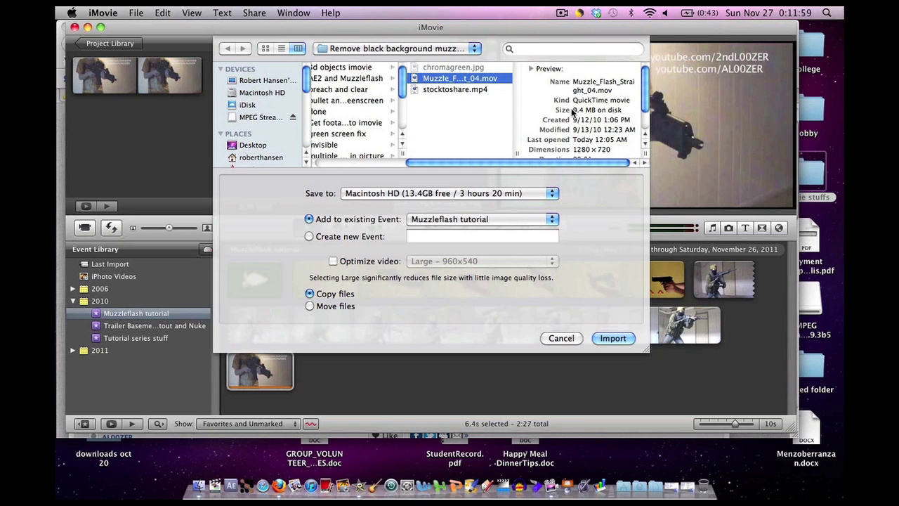
pyautogui.press('space')
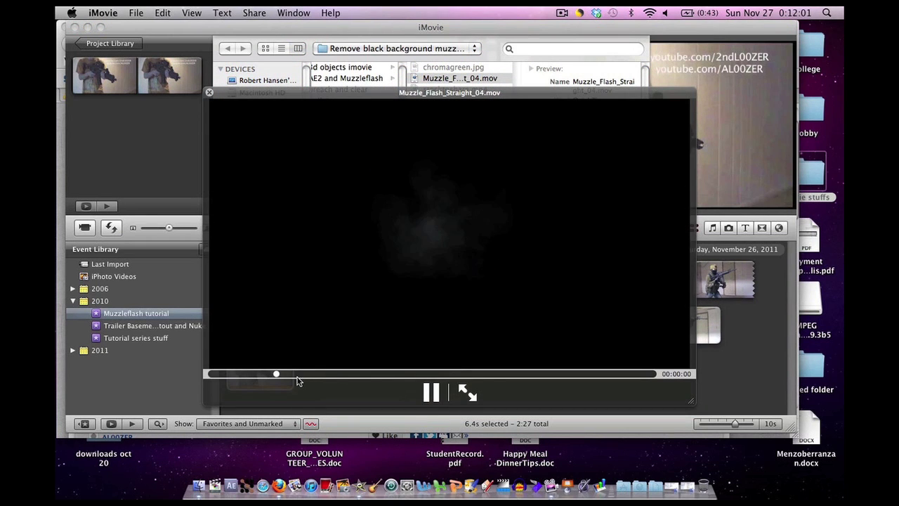
pyautogui.moveTo(273, 378); pyautogui.dragTo(229, 376)
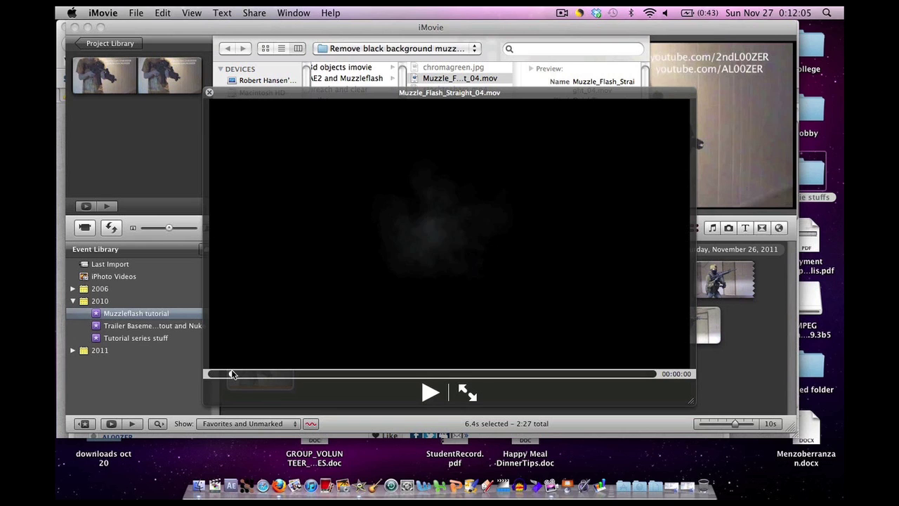
pyautogui.press('space')
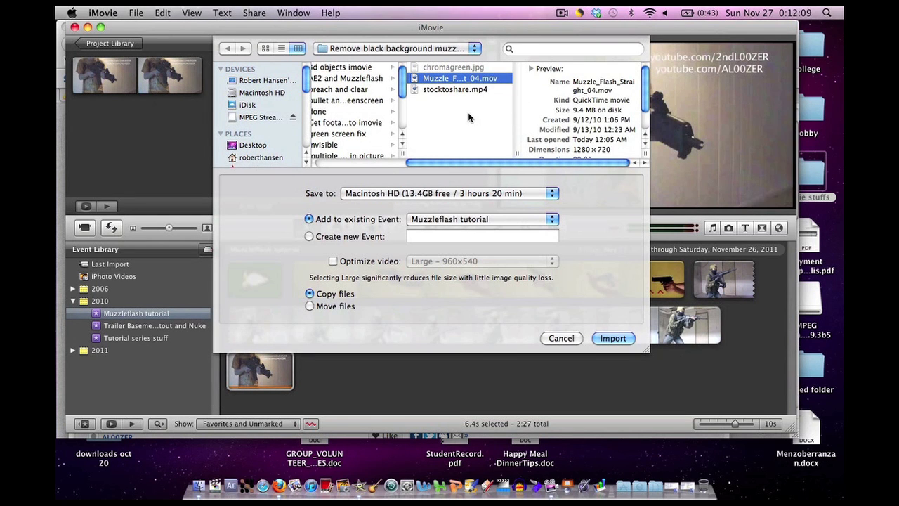
# Step: Import the muzzle-flash movie into the Muzzleflash tutorial event with Optimize video unchecked
pyautogui.click(333, 262)
pyautogui.click(333, 262)
pyautogui.click(333, 262)
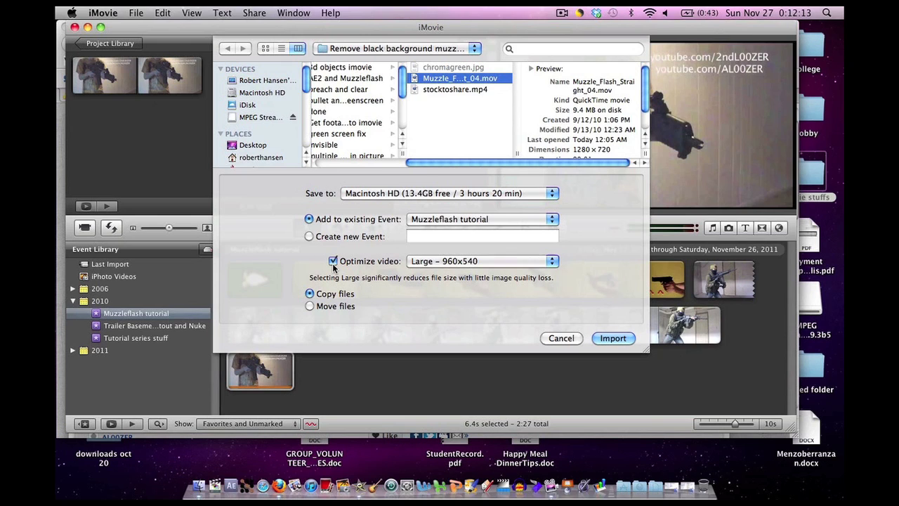
pyautogui.click(333, 262)
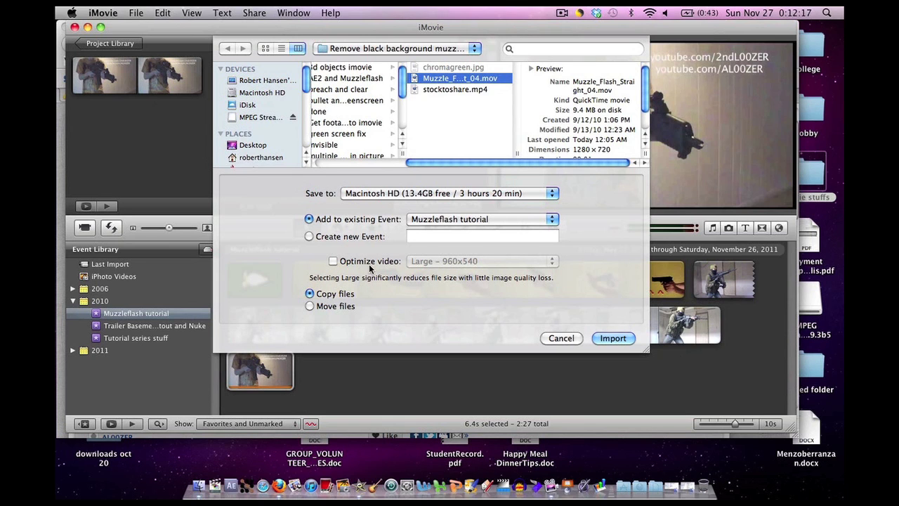
pyautogui.click(613, 337)
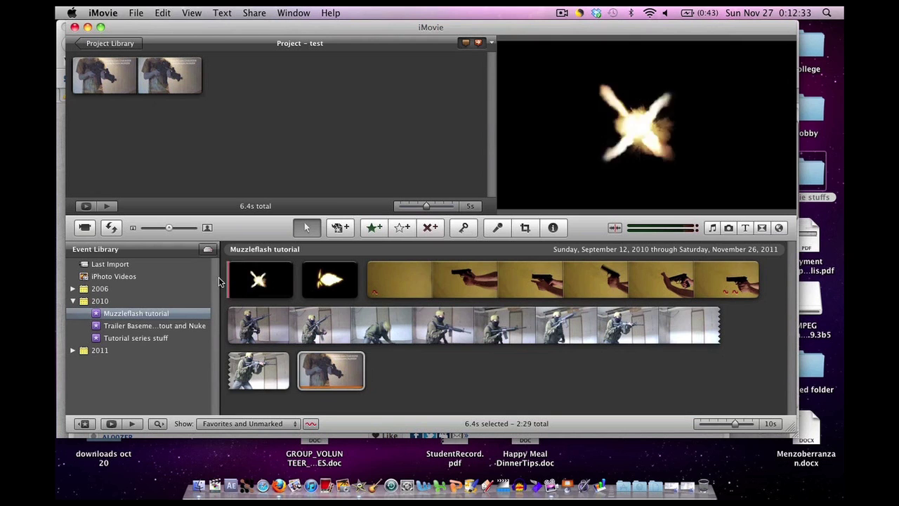
# Step: Enable Show Advanced Tools in iMovie preferences, then select the new muzzle-flash clip
pyautogui.click(253, 96)
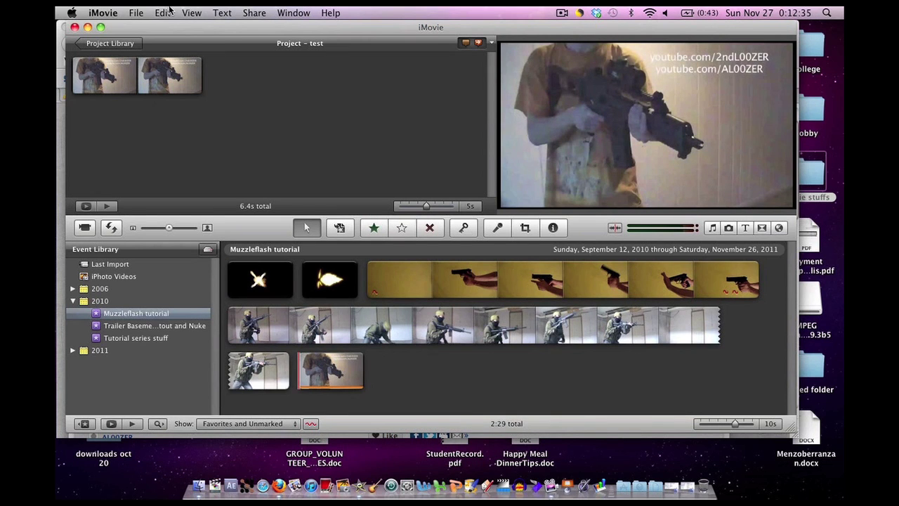
pyautogui.click(136, 12)
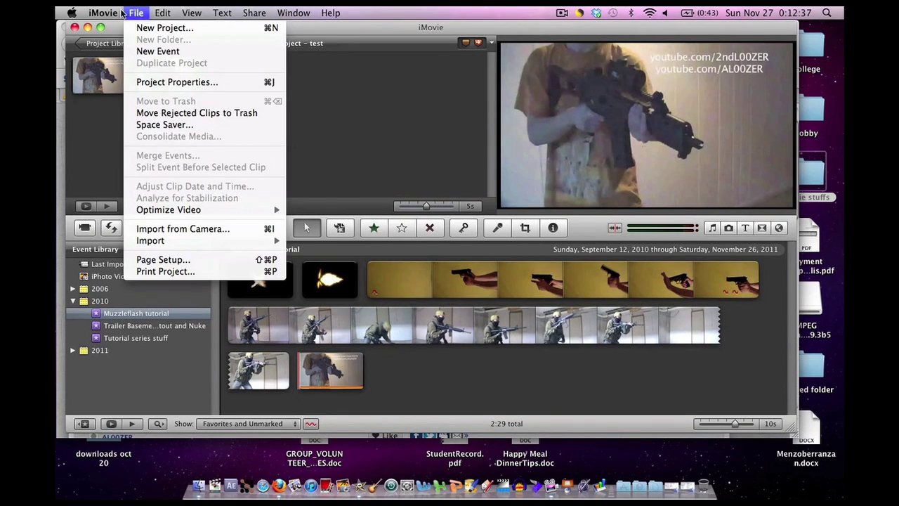
pyautogui.moveTo(107, 14)
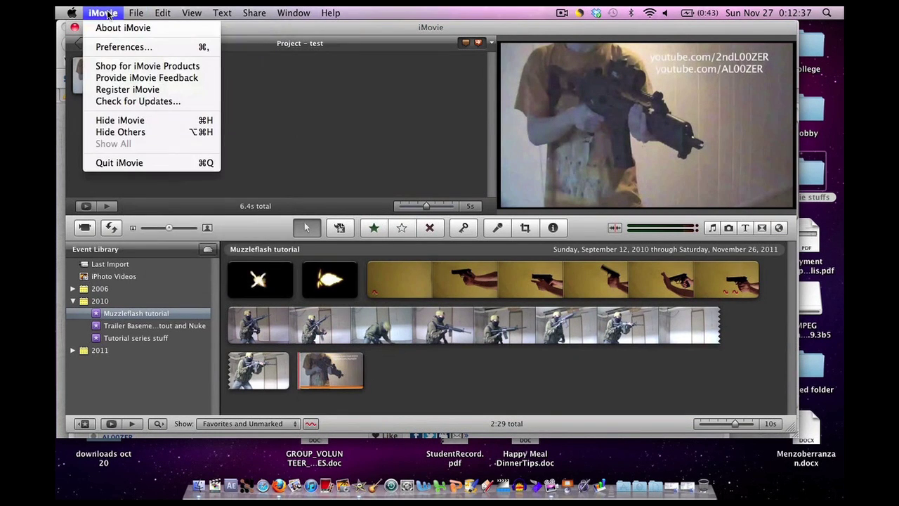
pyautogui.click(116, 47)
pyautogui.click(336, 50)
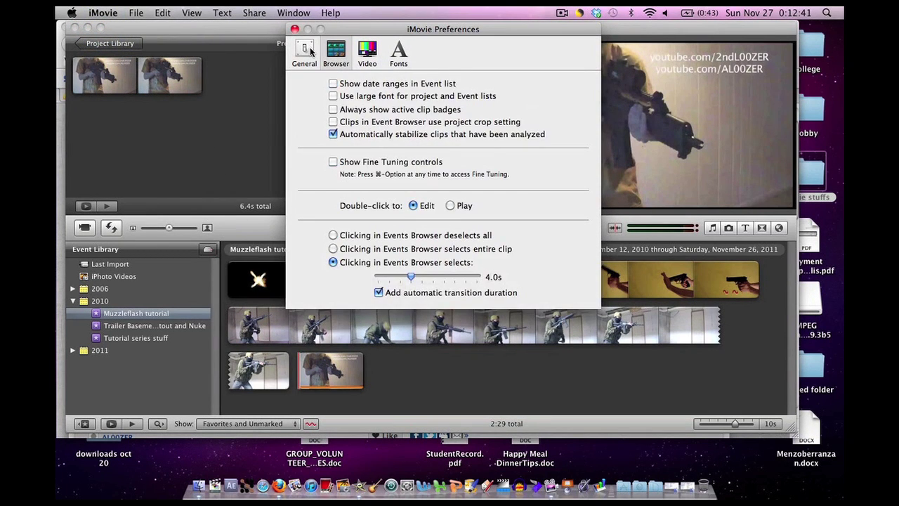
pyautogui.click(305, 50)
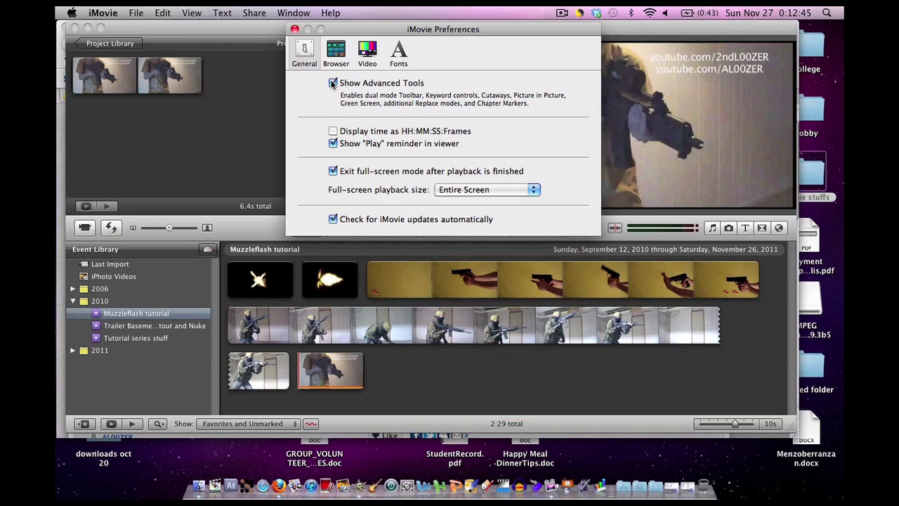
pyautogui.click(294, 29)
pyautogui.click(259, 280)
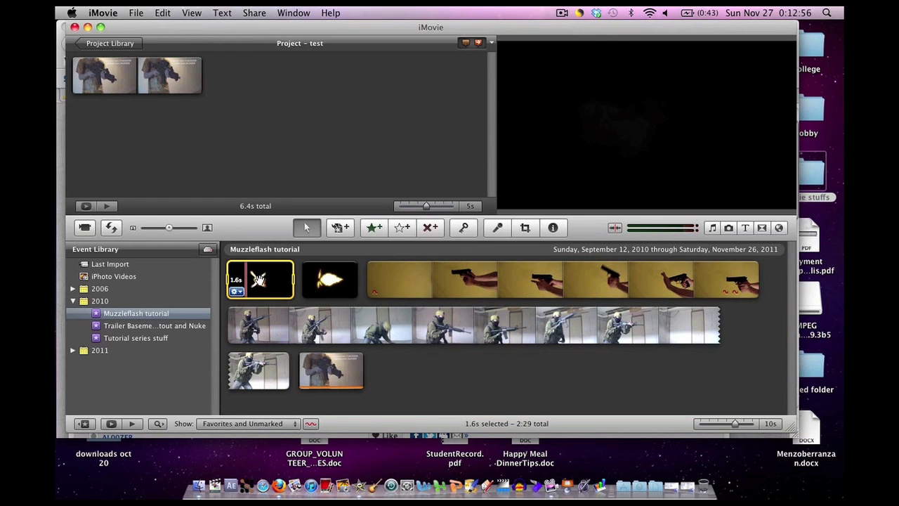
# Step: Reveal Muzzle_Flash_Straight_04.mov in Finder and trace its Movies > iMovie Events folder path
pyautogui.rightClick(259, 280)
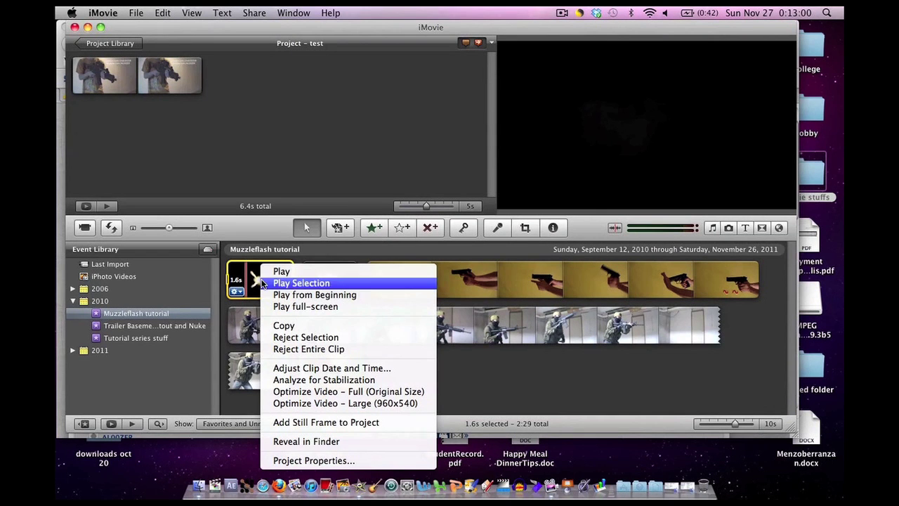
pyautogui.click(323, 443)
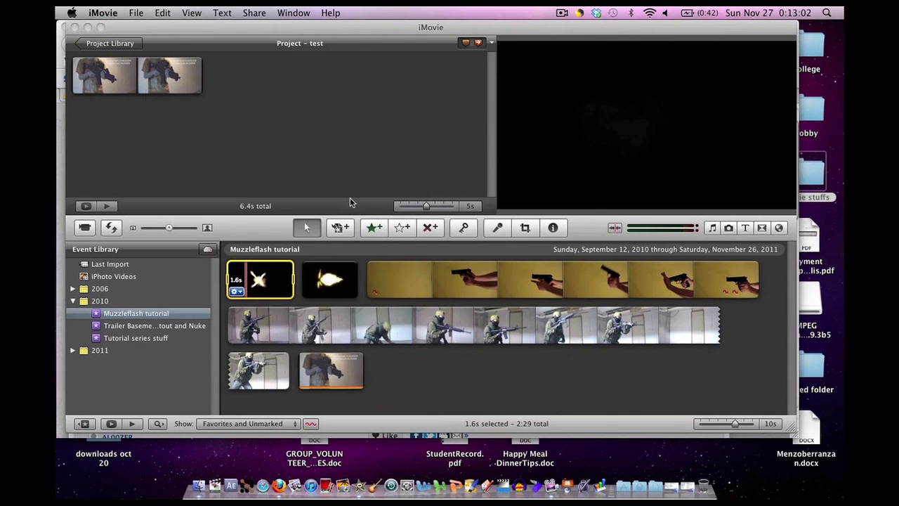
pyautogui.press('super+shift+r')
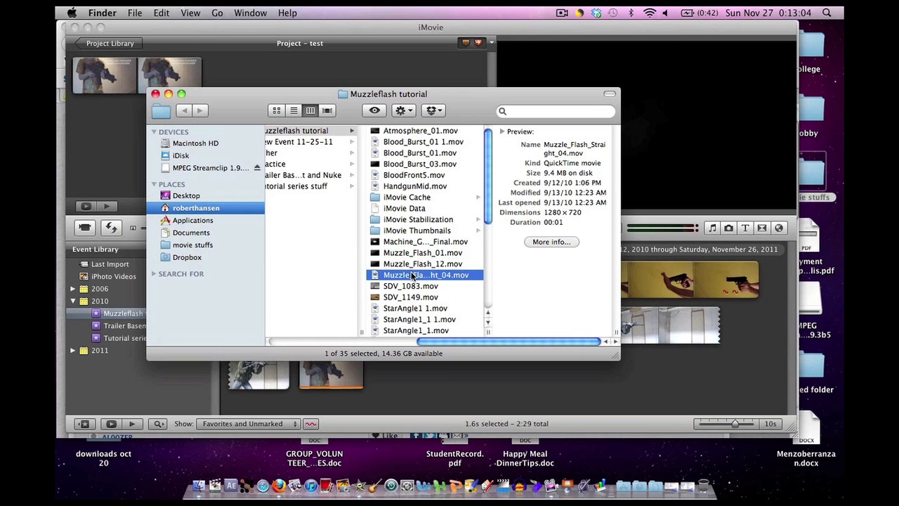
pyautogui.hscroll(-4, 412, 276)
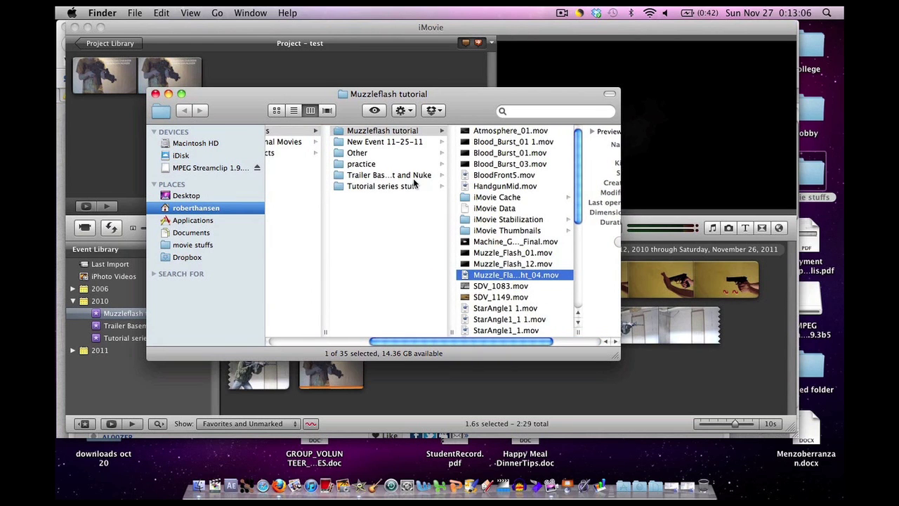
pyautogui.hscroll(-6, 414, 182)
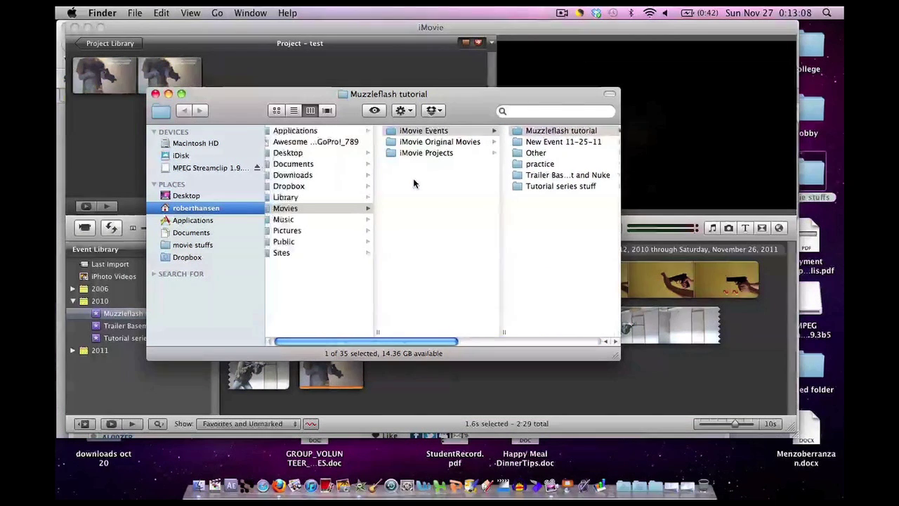
pyautogui.hscroll(-1, 414, 182)
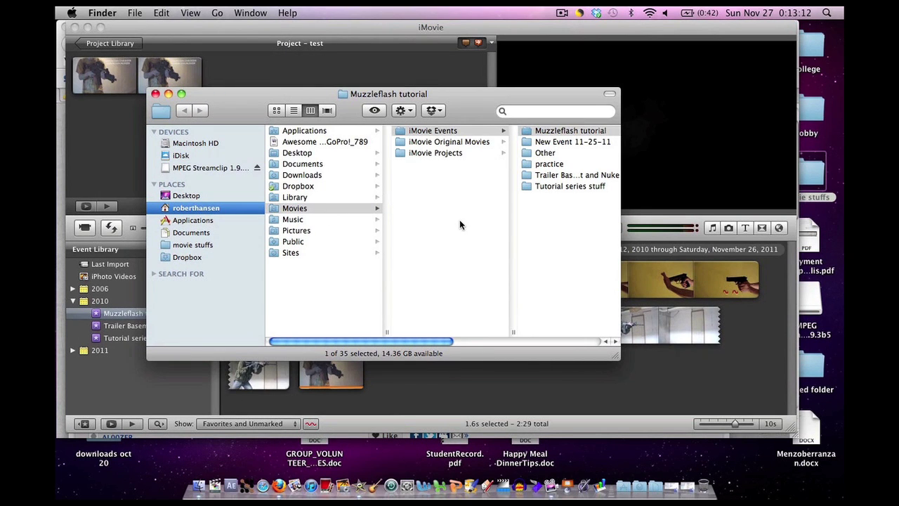
pyautogui.hscroll(10, 459, 219)
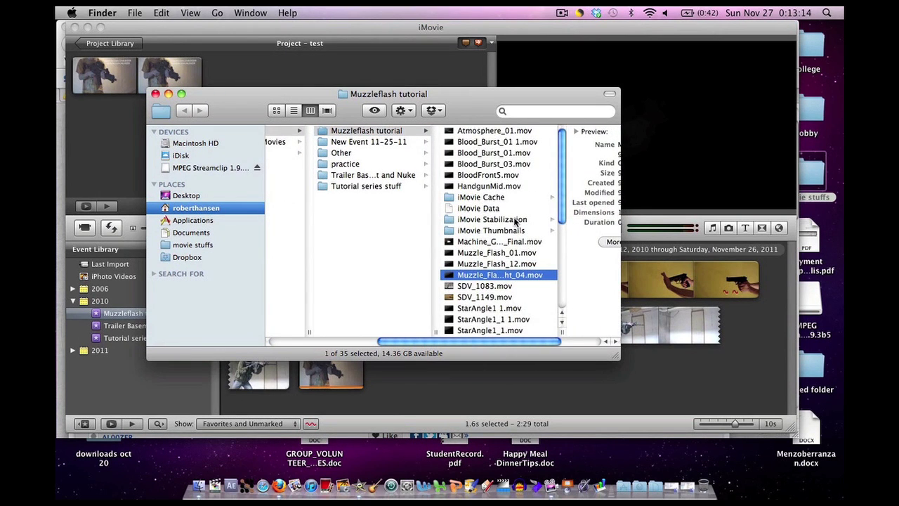
pyautogui.hscroll(5, 514, 221)
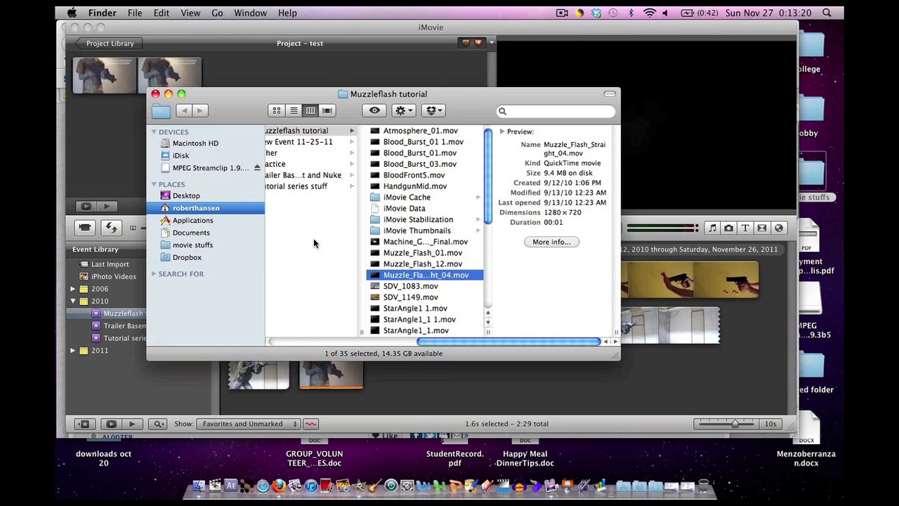
pyautogui.hscroll(-5, 314, 239)
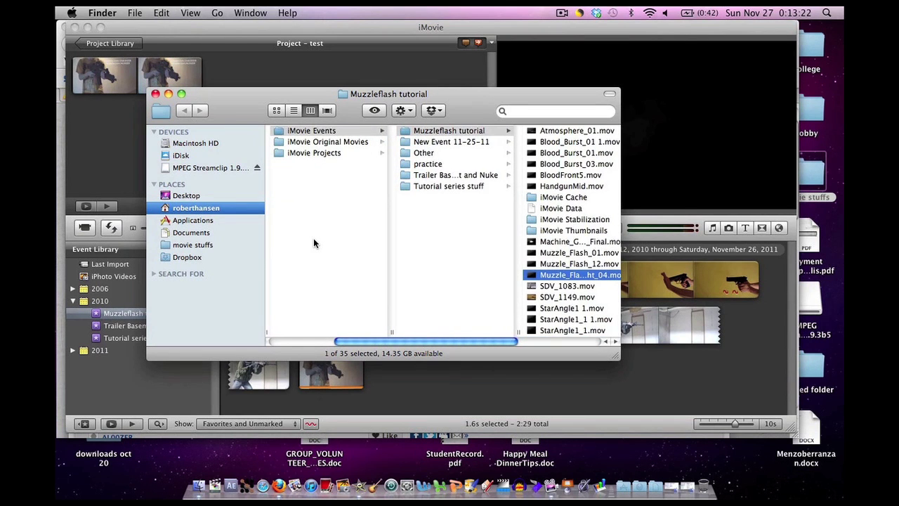
pyautogui.hscroll(-5, 314, 242)
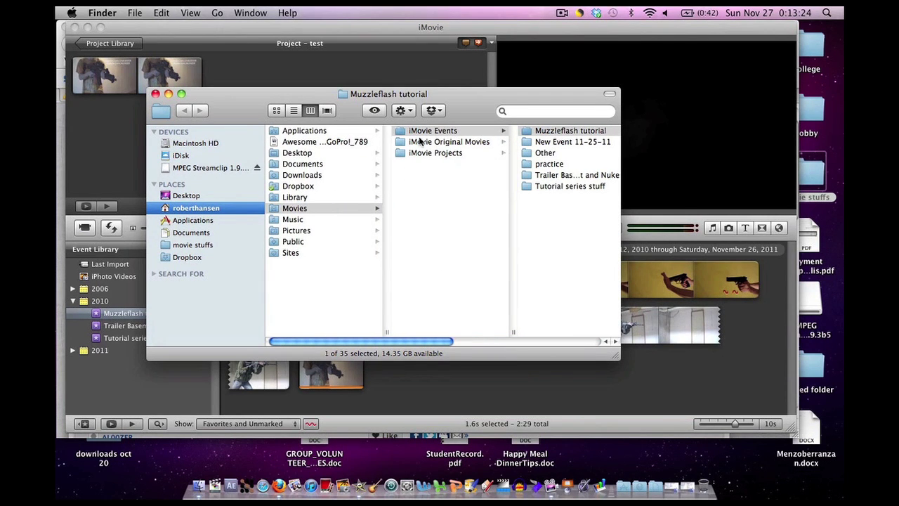
pyautogui.hscroll(10, 439, 231)
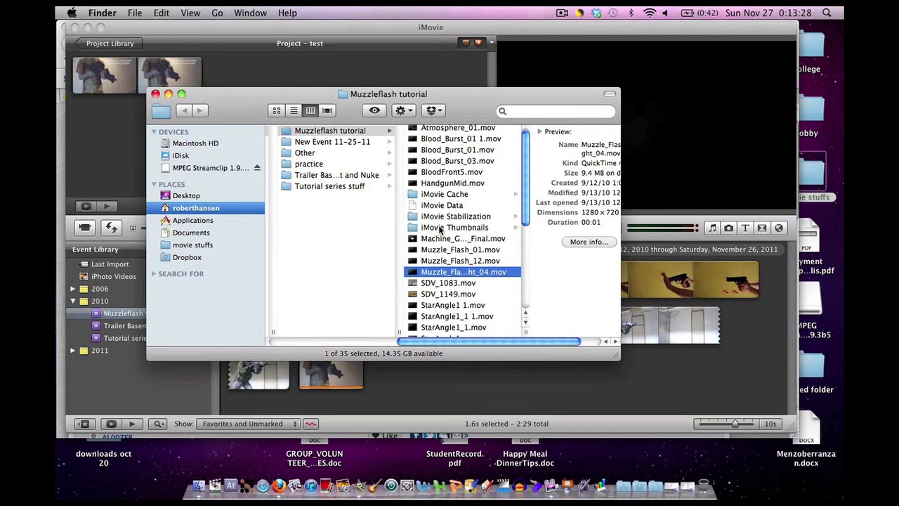
pyautogui.hscroll(-8, 438, 229)
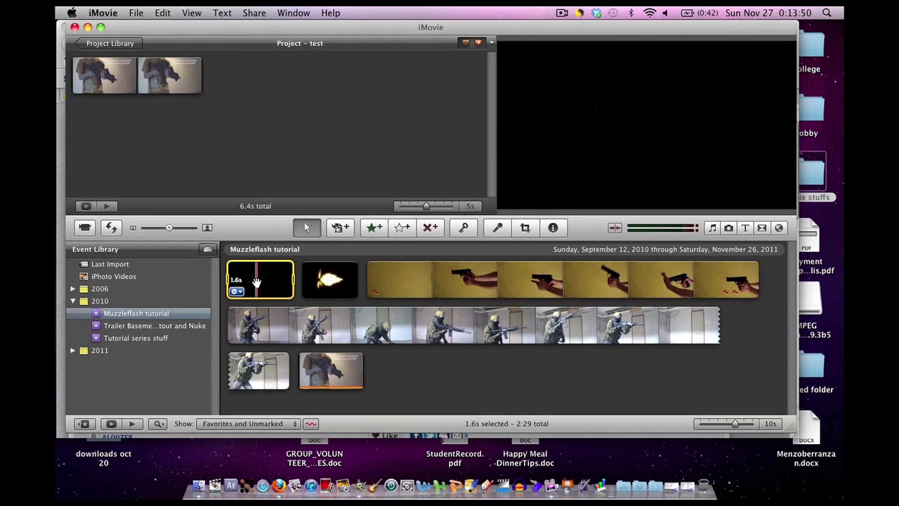
# Step: Overlay the star flash clip as picture-in-picture, enlarged and placed on the gun barrel
pyautogui.moveTo(260, 281); pyautogui.dragTo(103, 84)
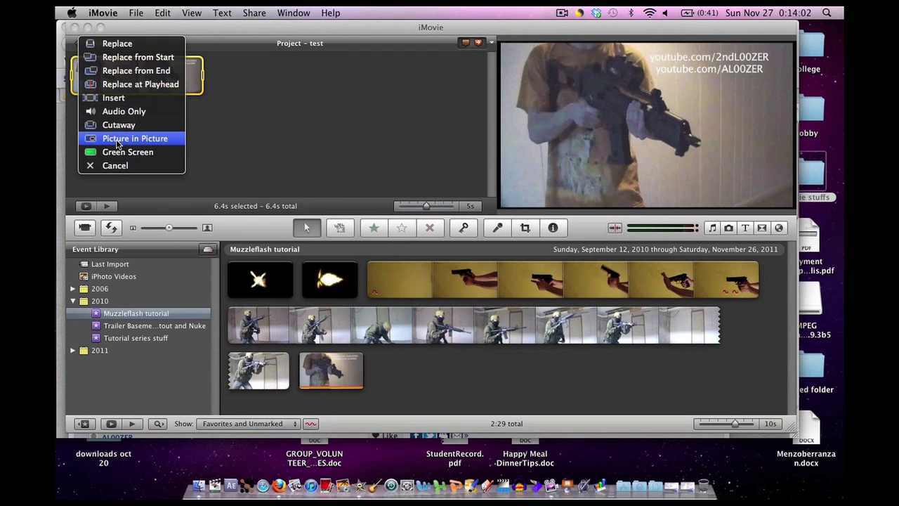
pyautogui.click(117, 140)
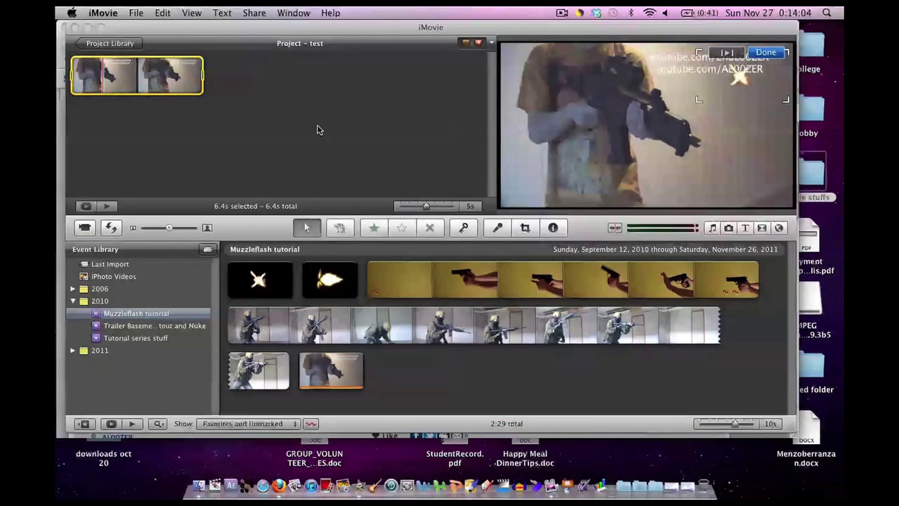
pyautogui.moveTo(697, 103); pyautogui.dragTo(559, 181)
pyautogui.moveTo(668, 123); pyautogui.dragTo(698, 155)
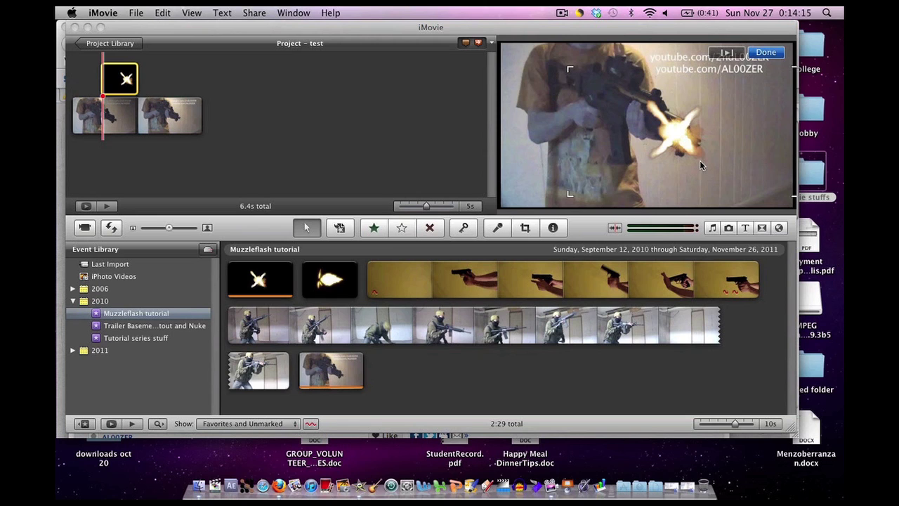
pyautogui.moveTo(669, 144); pyautogui.dragTo(673, 123)
# Step: Crop the flash overlay tightly, realign it on the barrel, and zoom the timeline to 1s
pyautogui.moveTo(111, 90)
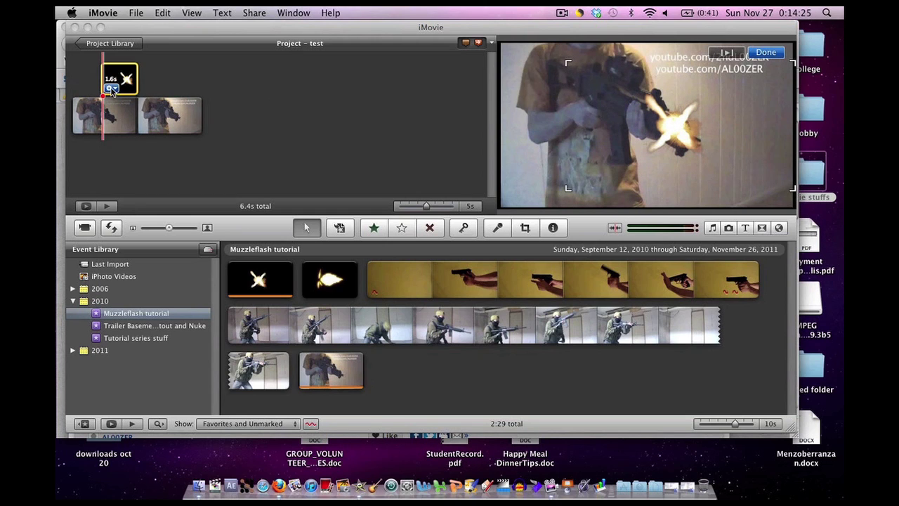
pyautogui.click(111, 88)
pyautogui.click(141, 138)
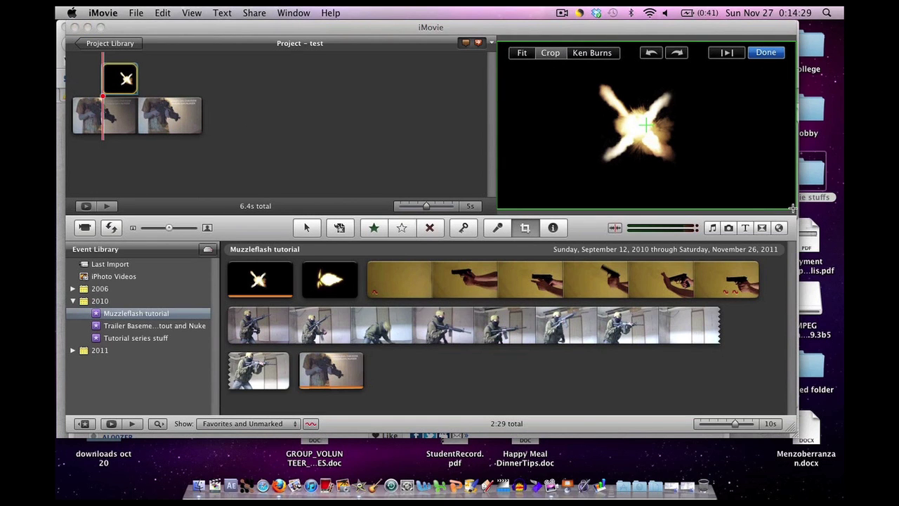
pyautogui.moveTo(792, 209); pyautogui.dragTo(693, 163)
pyautogui.moveTo(628, 118); pyautogui.dragTo(634, 146)
pyautogui.click(765, 52)
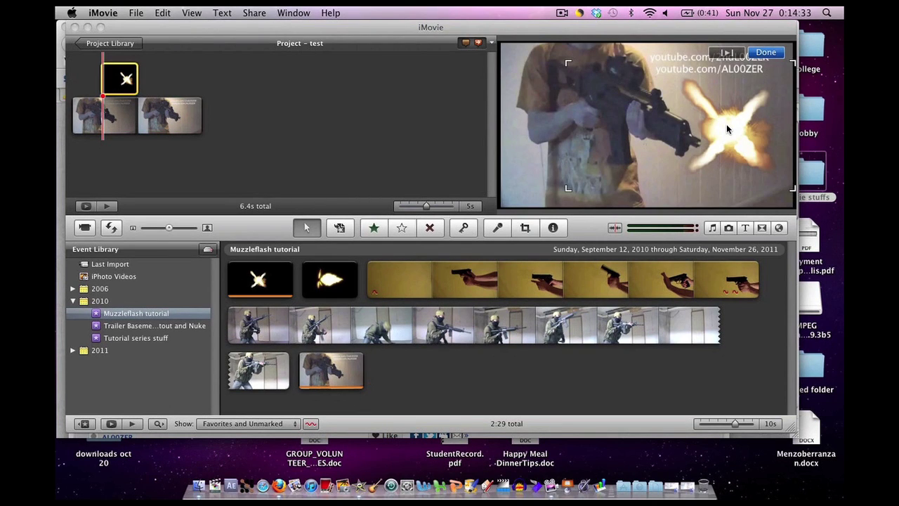
pyautogui.moveTo(726, 124); pyautogui.dragTo(688, 128)
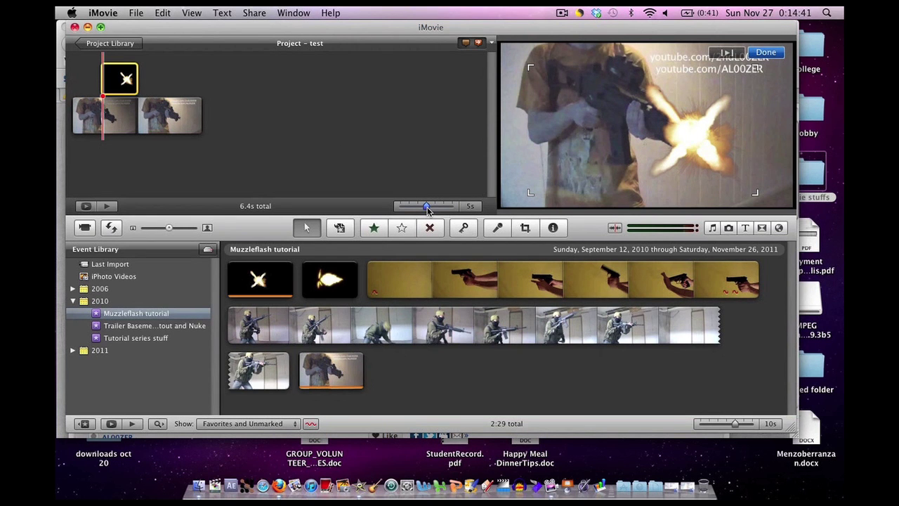
pyautogui.moveTo(427, 208); pyautogui.dragTo(410, 208)
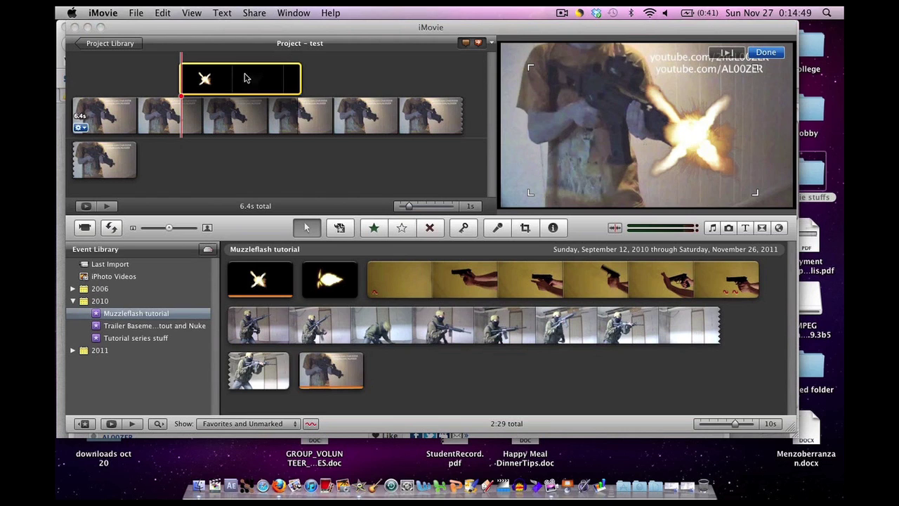
# Step: Preview the project, then delete the star muzzle-flash overlay clip, leaving the gun footage
pyautogui.click(223, 82)
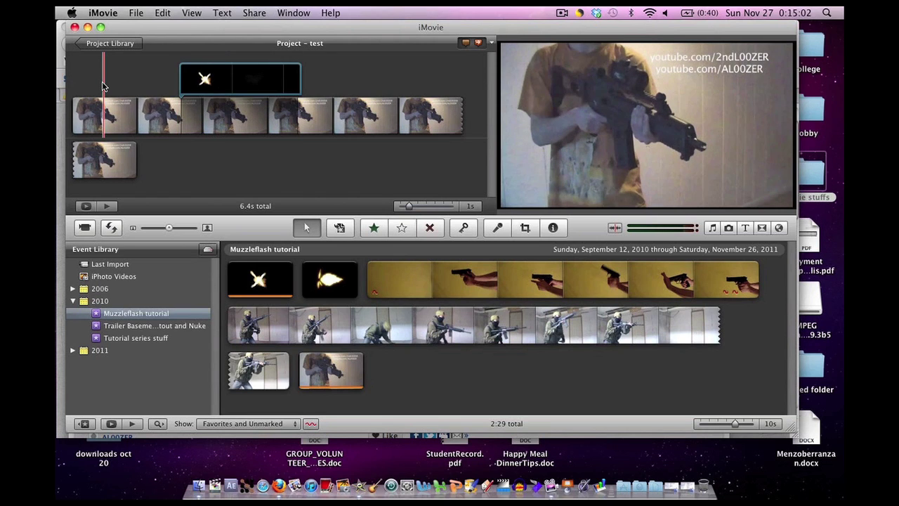
pyautogui.press('space')
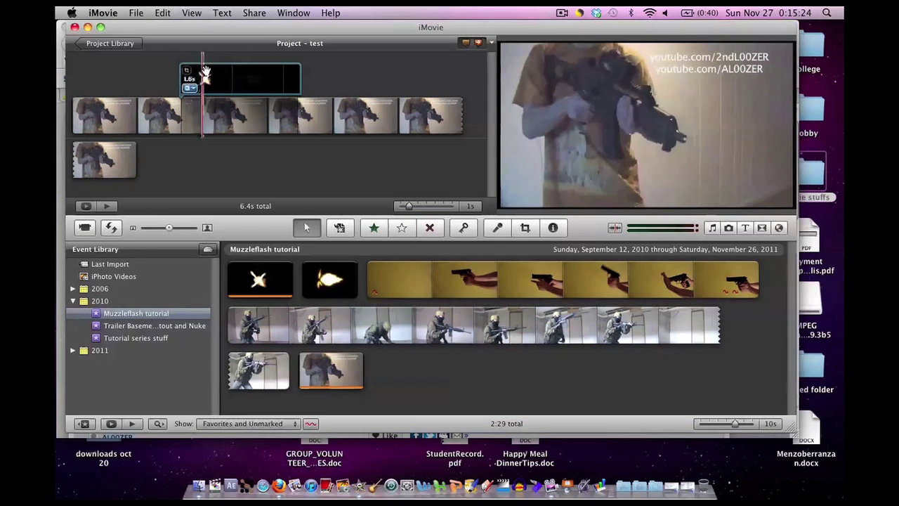
pyautogui.click(235, 79)
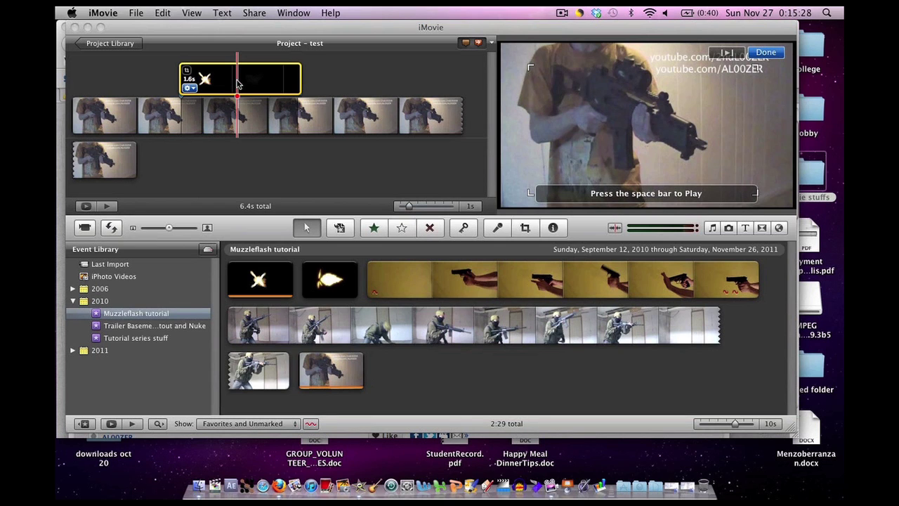
pyautogui.press('BackSpace')
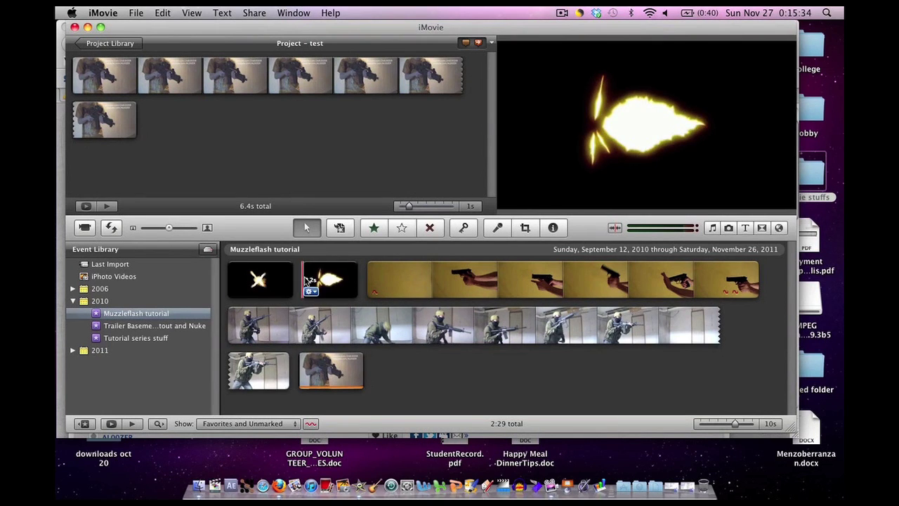
# Step: Overlay the elongated muzzle-flash clip on the gun footage as picture-in-picture
pyautogui.click(330, 279)
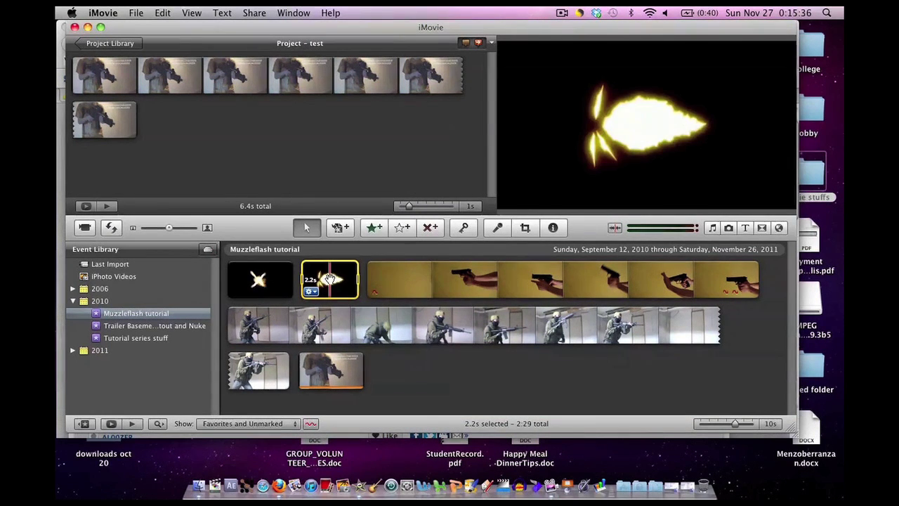
pyautogui.moveTo(330, 280); pyautogui.dragTo(190, 75)
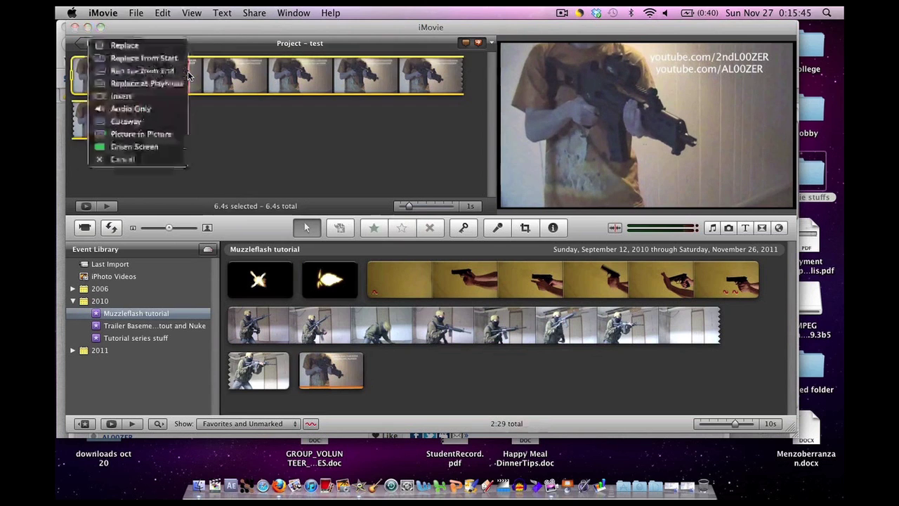
pyautogui.click(138, 139)
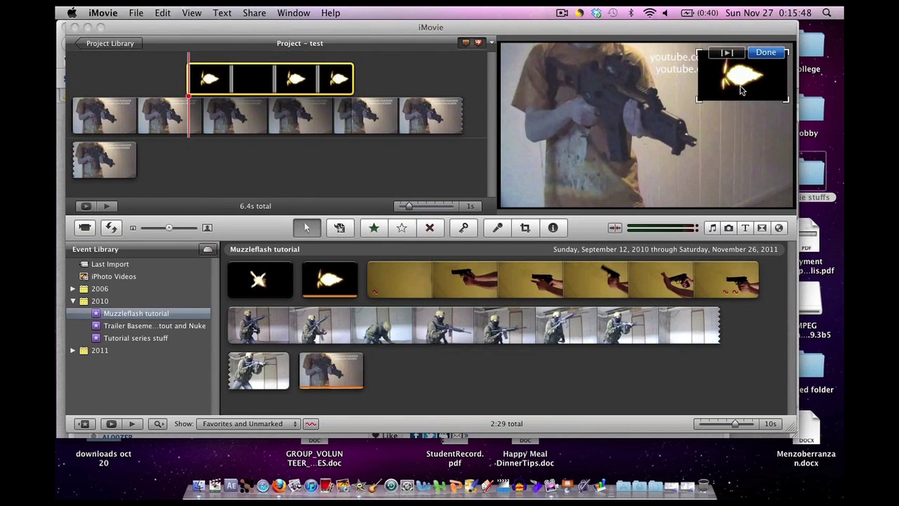
# Step: Enlarge the flash PiP box and move it to the lower right of the frame
pyautogui.moveTo(739, 89); pyautogui.dragTo(700, 159)
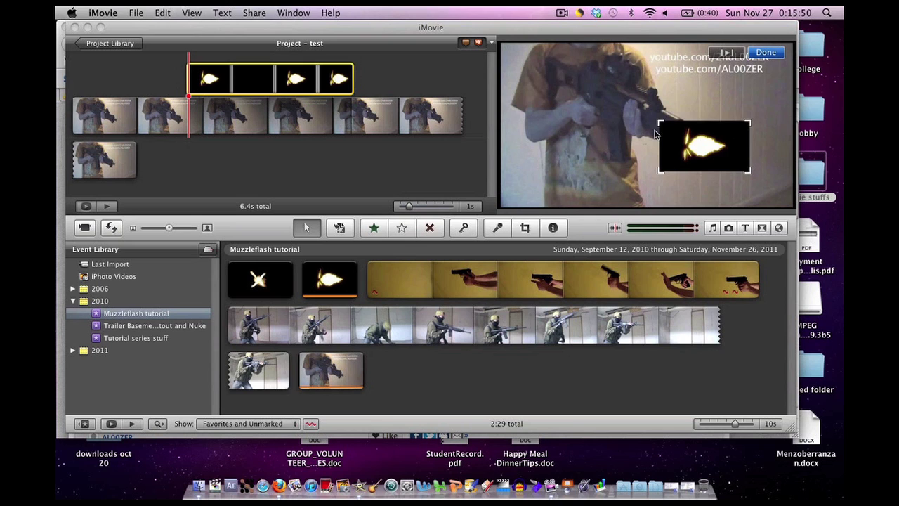
pyautogui.moveTo(661, 123); pyautogui.dragTo(575, 96)
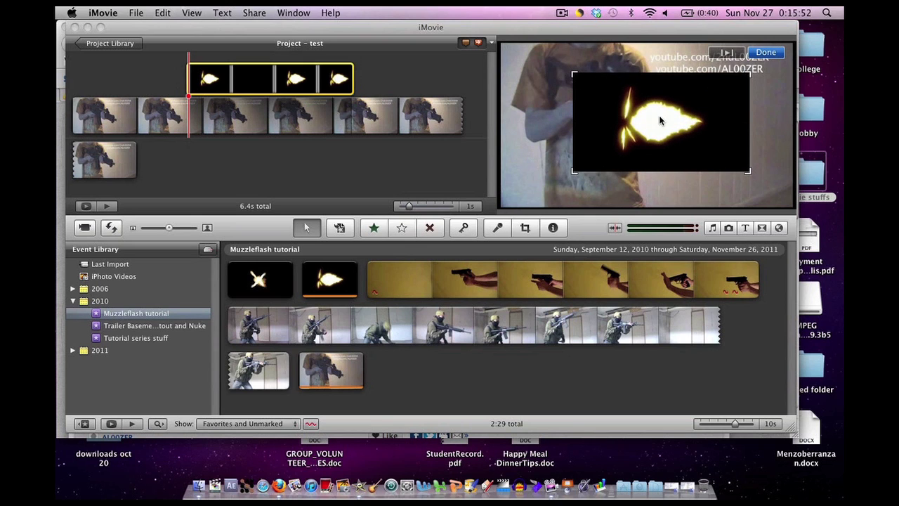
pyautogui.moveTo(659, 121); pyautogui.dragTo(707, 147)
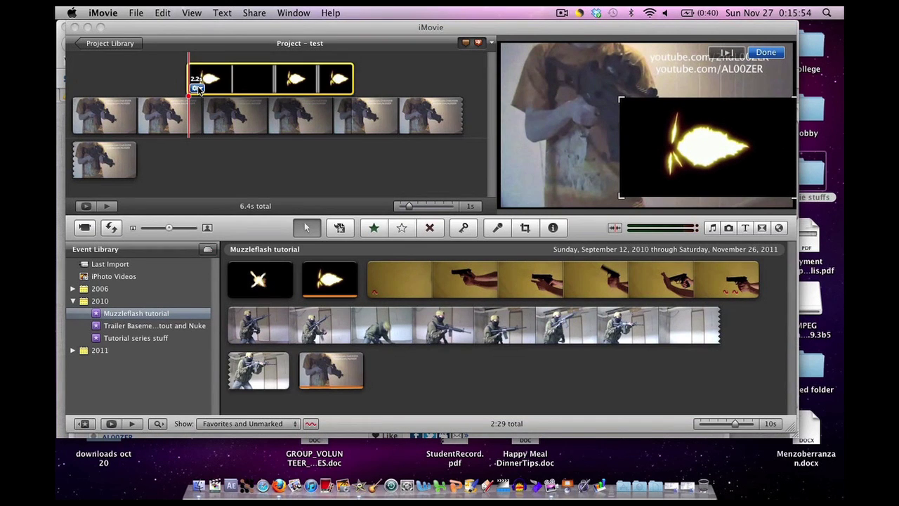
pyautogui.click(197, 88)
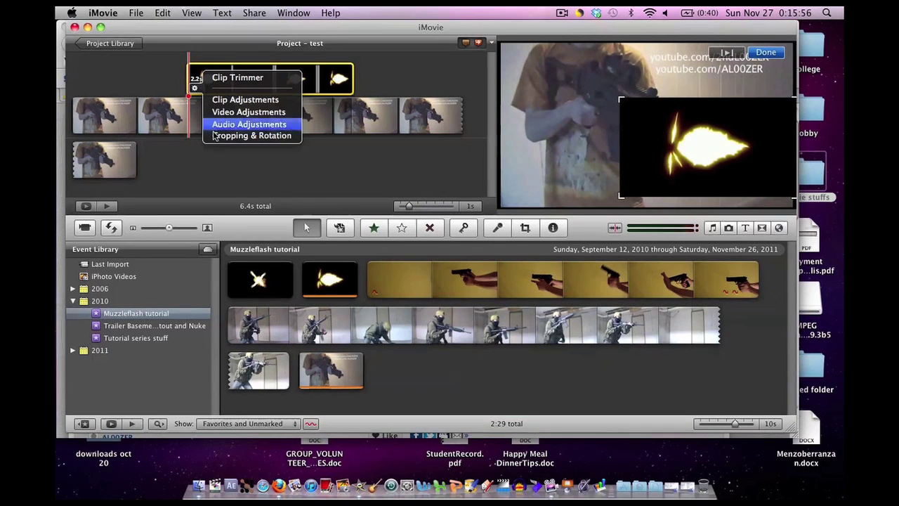
pyautogui.click(377, 173)
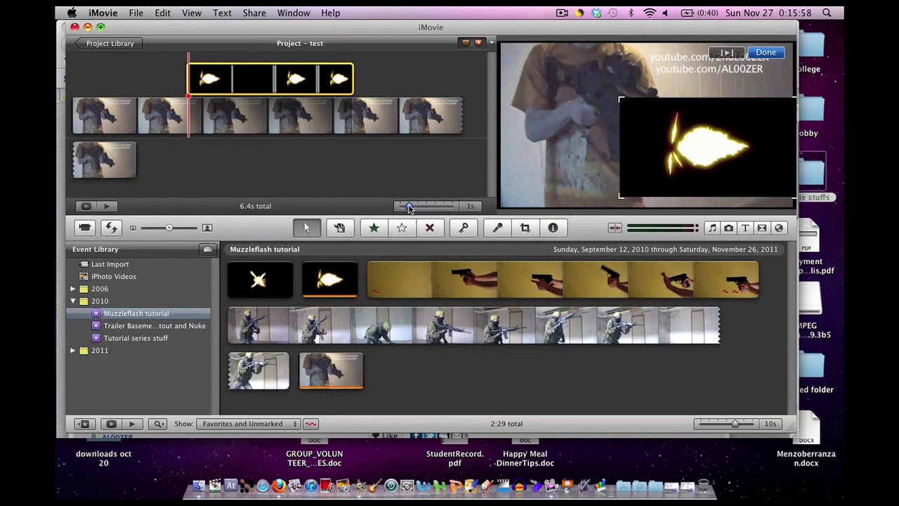
pyautogui.moveTo(410, 206); pyautogui.dragTo(399, 206)
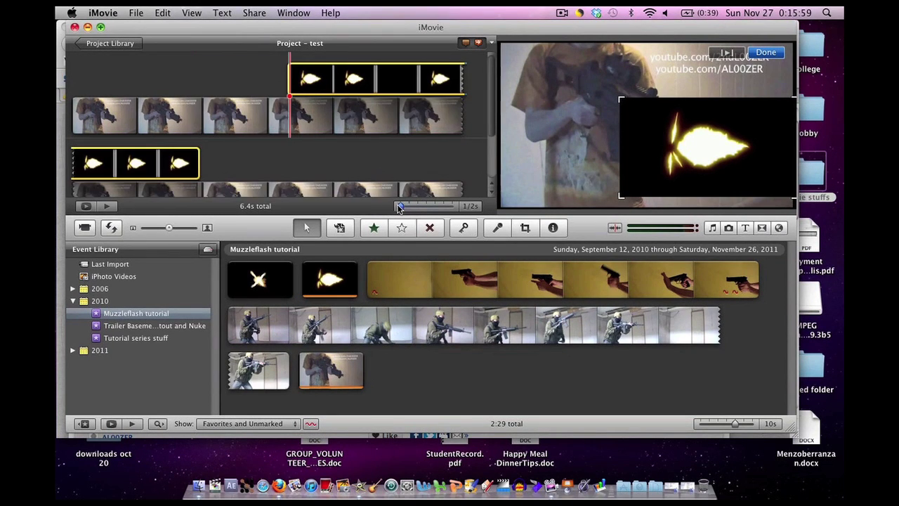
# Step: Crop the elongated flash overlay tighter and place it at the right beside the gun barrel
pyautogui.click(296, 87)
pyautogui.click(321, 137)
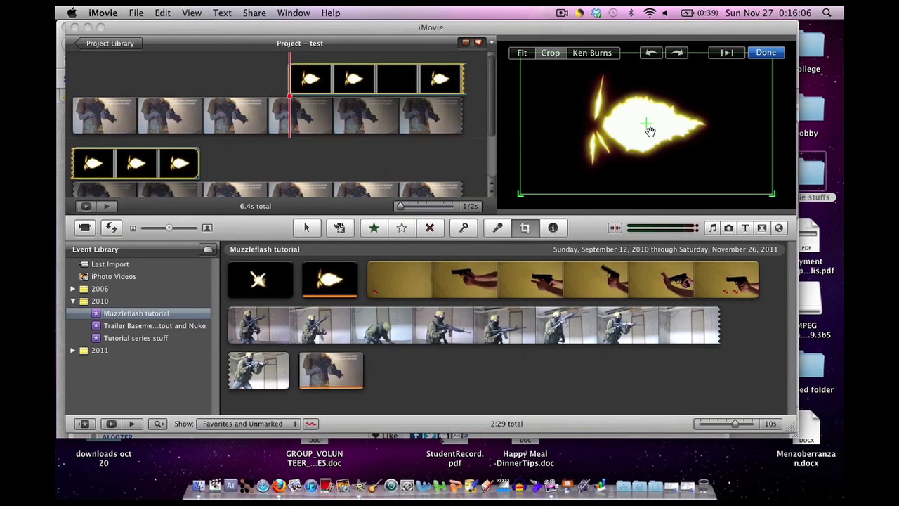
pyautogui.moveTo(770, 195); pyautogui.dragTo(740, 195)
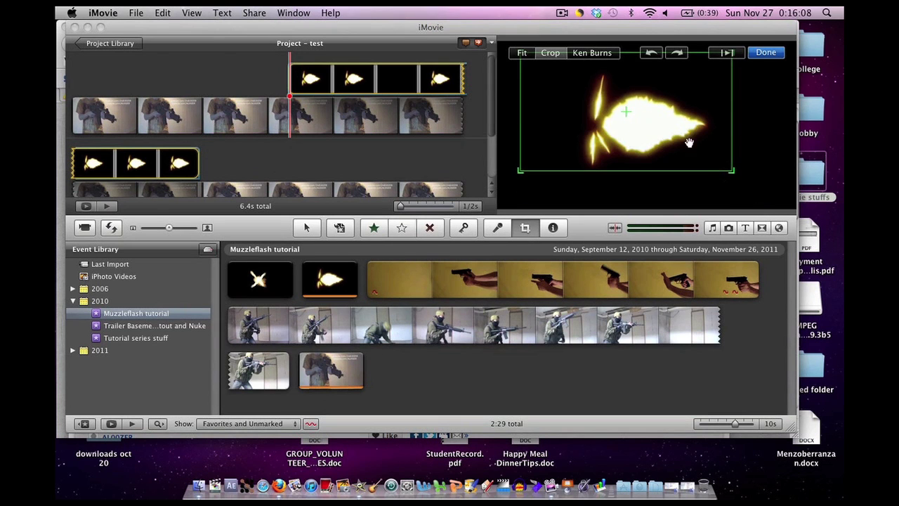
pyautogui.moveTo(680, 179); pyautogui.dragTo(555, 154)
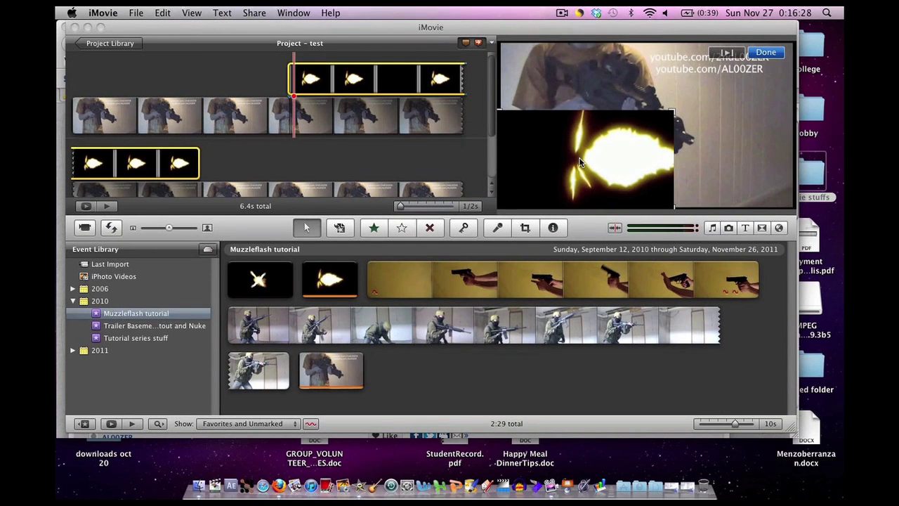
pyautogui.moveTo(580, 163); pyautogui.dragTo(685, 138)
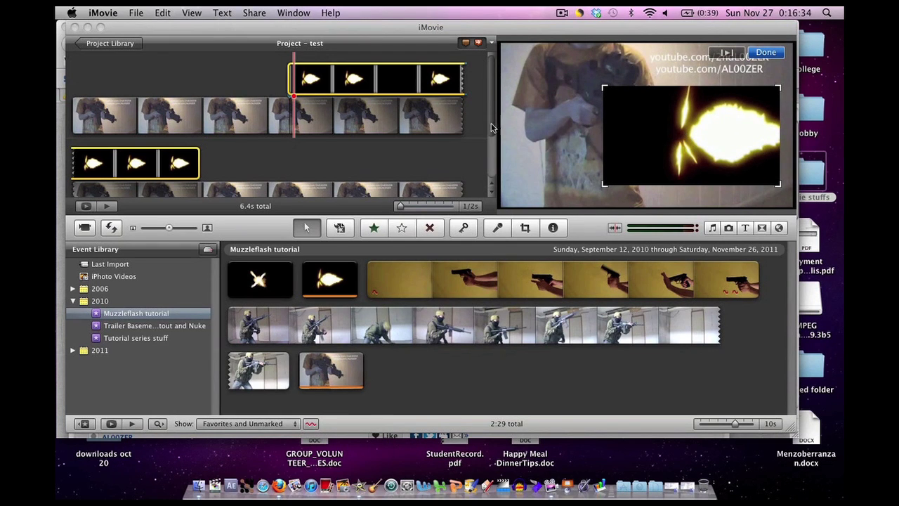
pyautogui.click(427, 206)
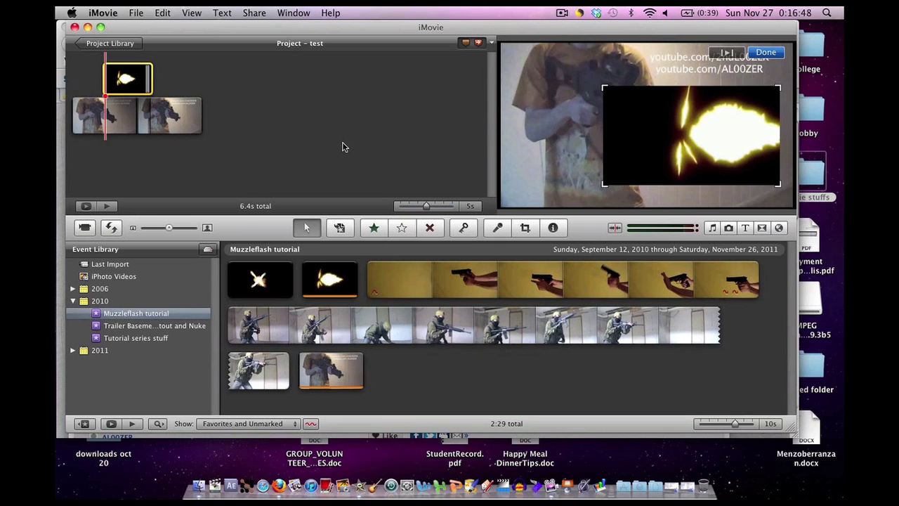
# Step: Bring the Photobucket page forward and return to its parent album
pyautogui.press('F3')
pyautogui.click(498, 199)
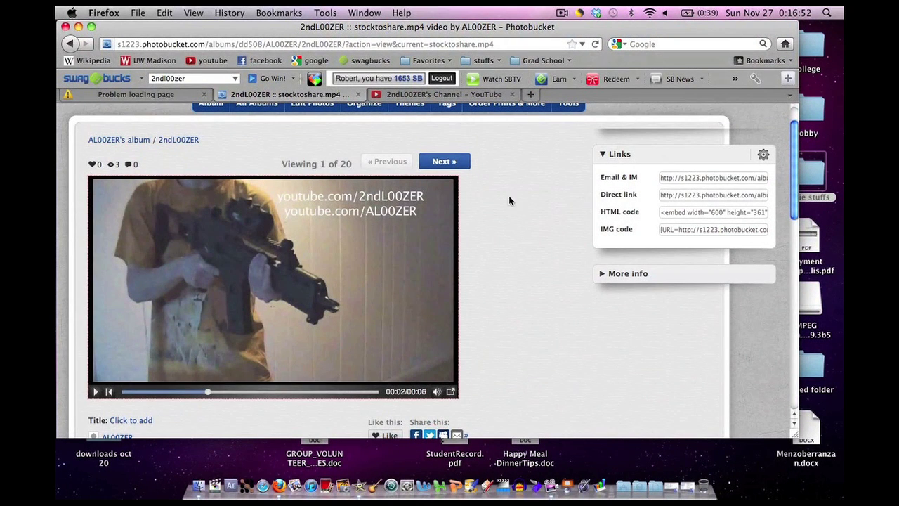
pyautogui.click(186, 141)
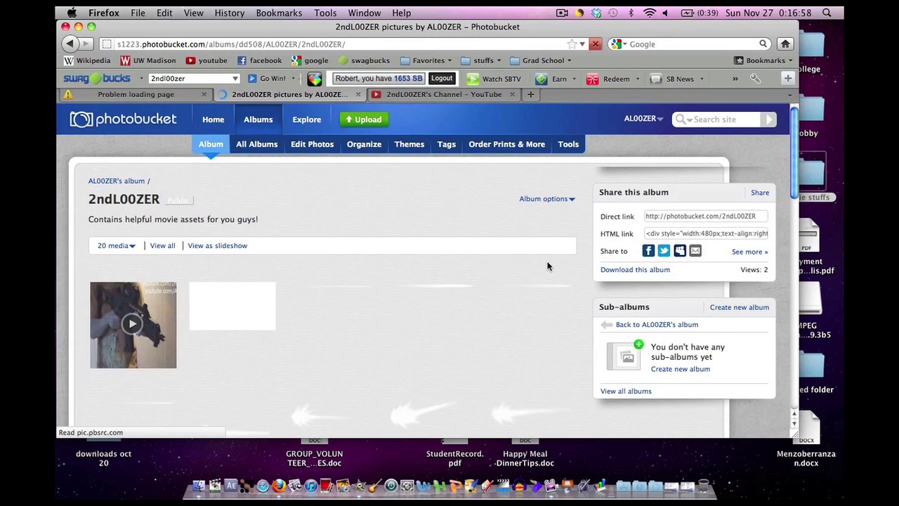
# Step: Open the chromagreen.jpg green-screen image and view it at full size
pyautogui.scroll(-5, 500, 280)
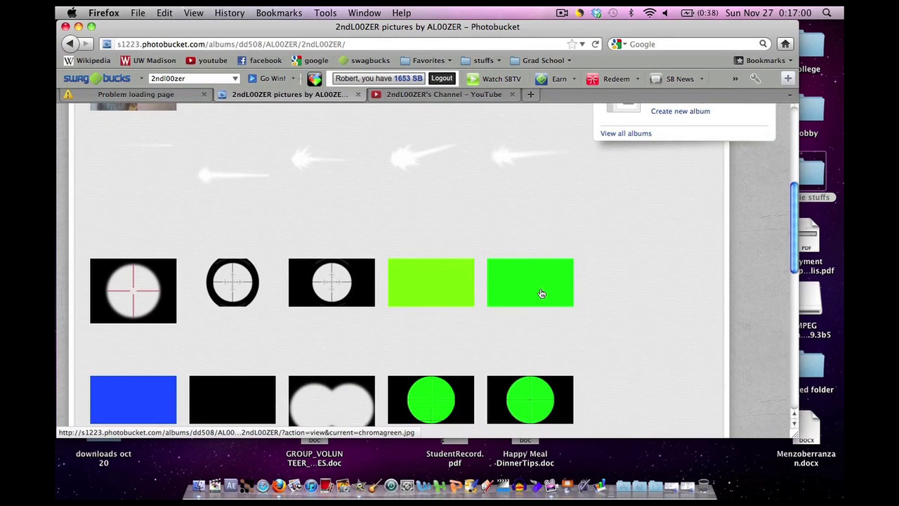
pyautogui.click(533, 288)
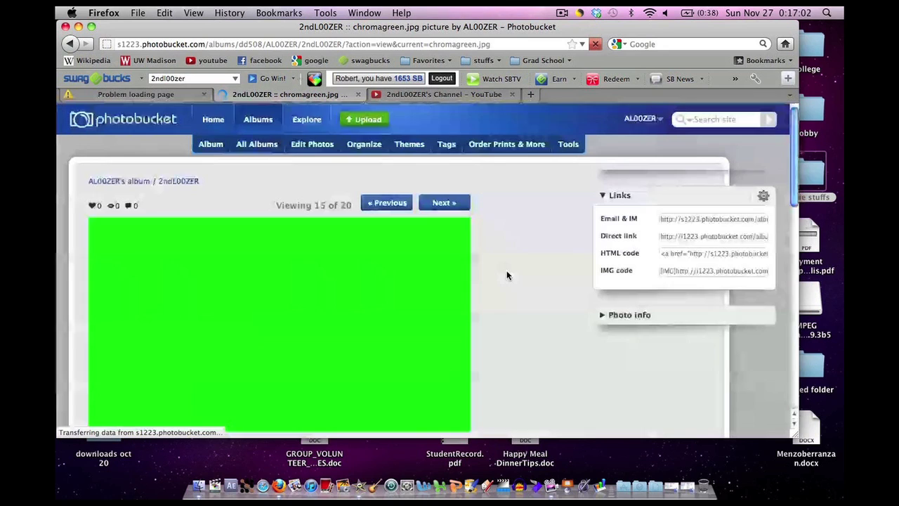
pyautogui.scroll(-3, 423, 285)
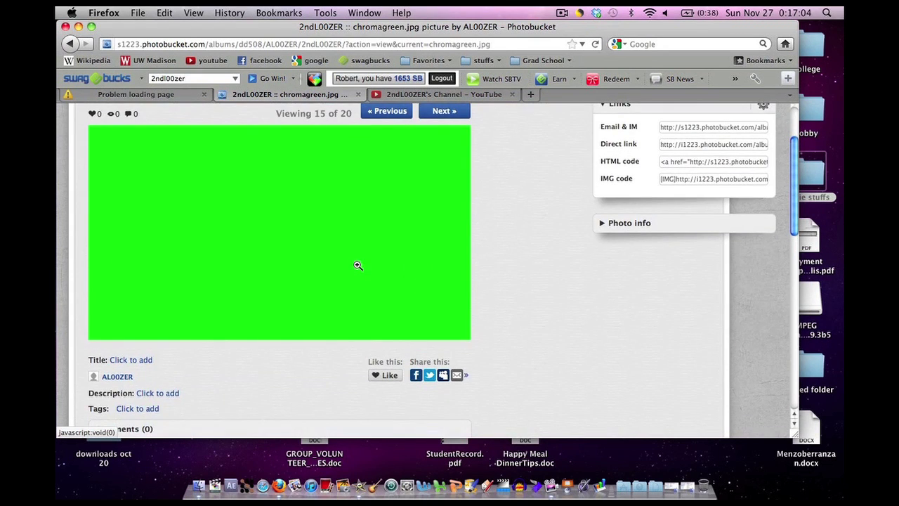
pyautogui.click(357, 265)
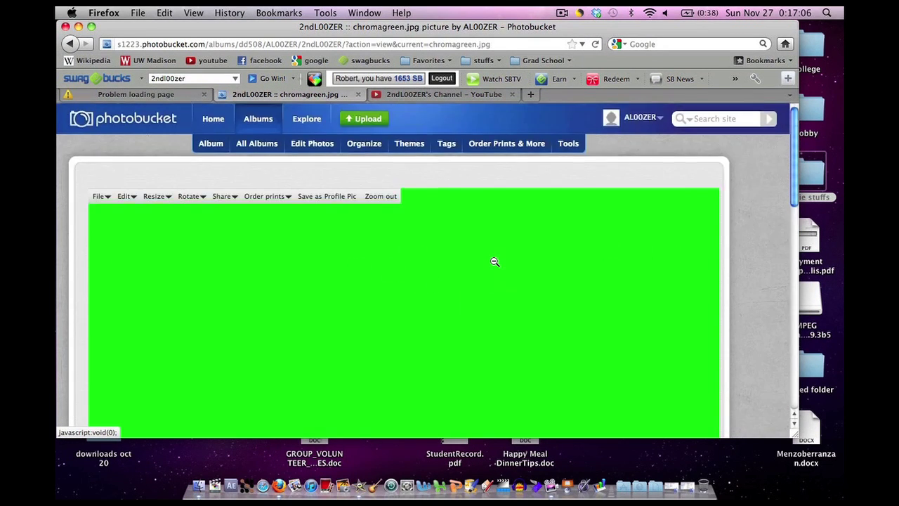
pyautogui.scroll(-3, 495, 262)
pyautogui.scroll(-2, 495, 261)
pyautogui.scroll(4, 494, 261)
pyautogui.scroll(-3, 494, 261)
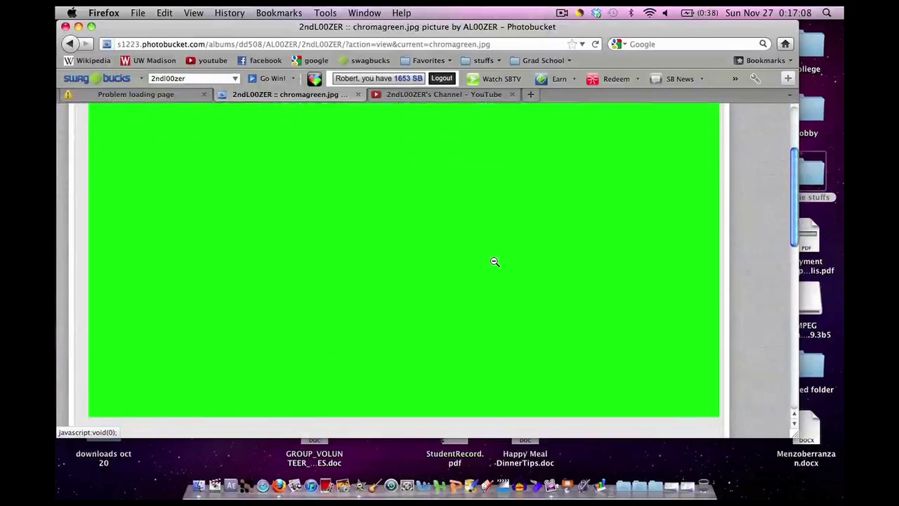
pyautogui.press('F9')
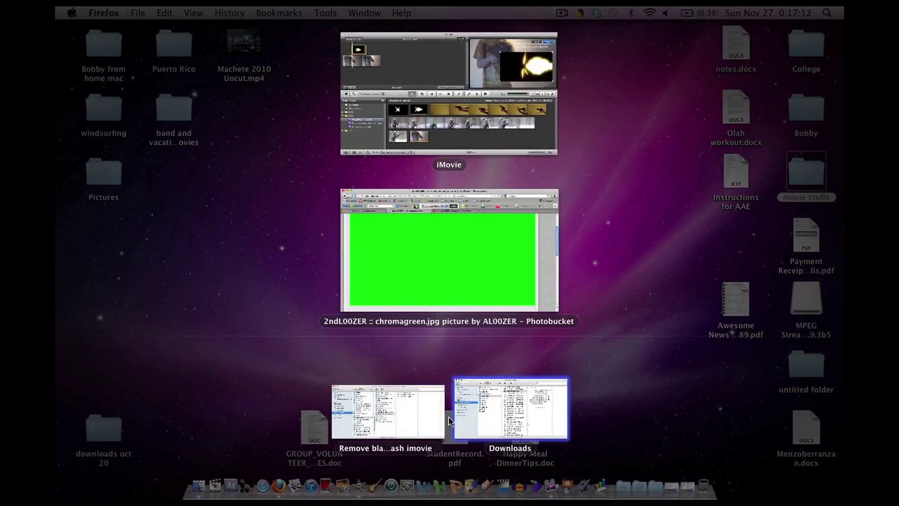
# Step: Select chromagreen.jpg in the muzzle-flash project folder and Quick Look it
pyautogui.click(401, 421)
pyautogui.press('Right')
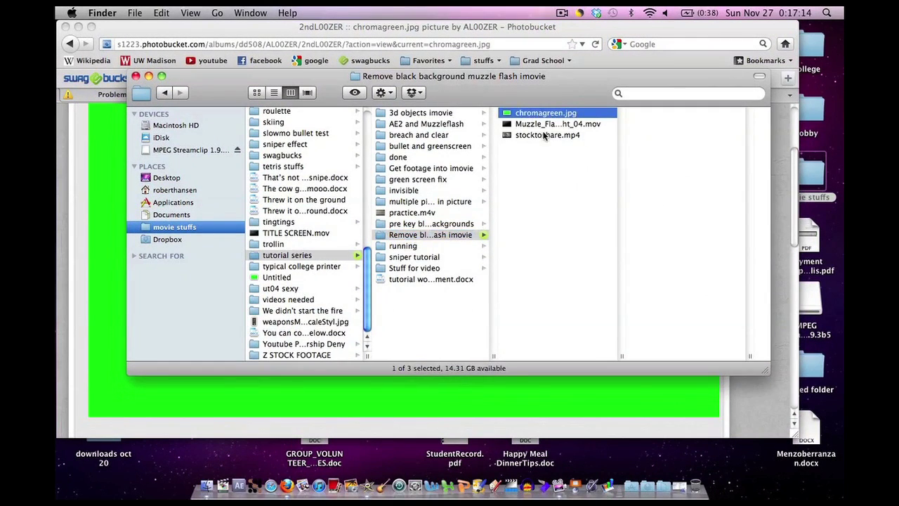
pyautogui.press('space')
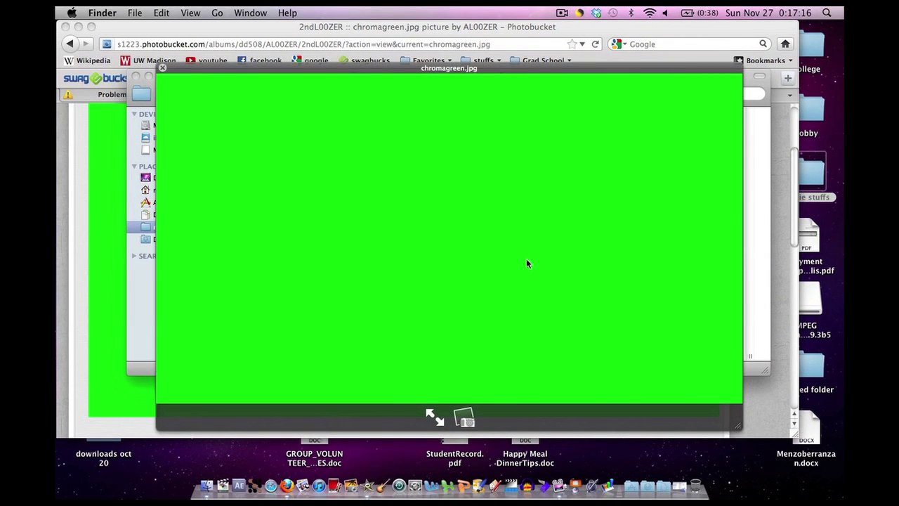
pyautogui.press('space')
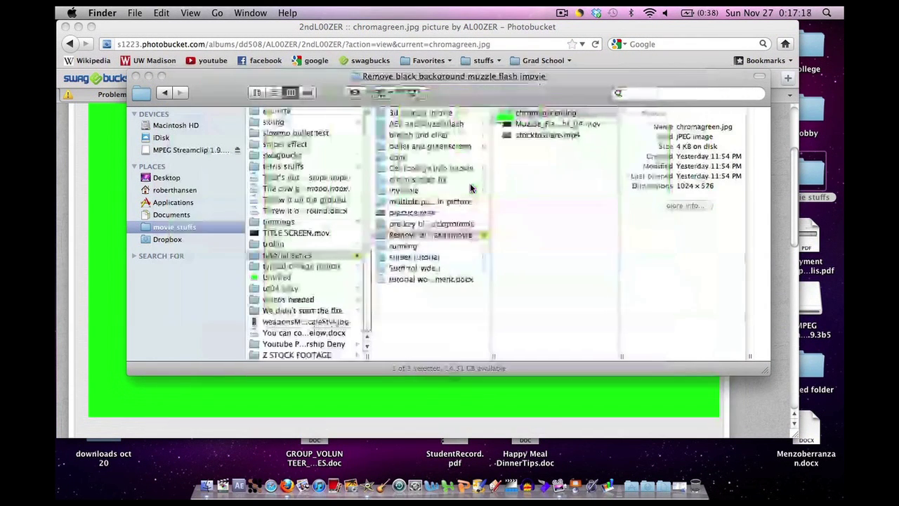
# Step: Drag chromagreen.jpg into the iMovie project after the existing clips
pyautogui.click(79, 27)
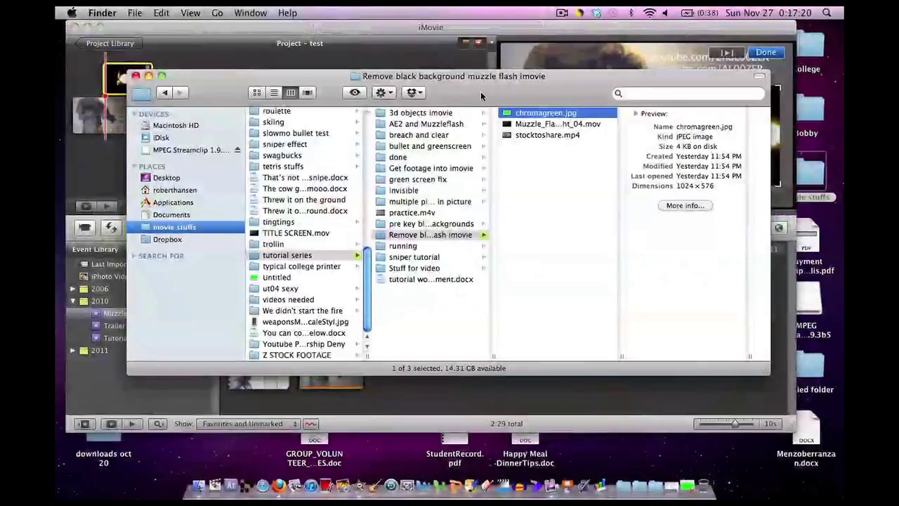
pyautogui.moveTo(468, 80); pyautogui.dragTo(568, 158)
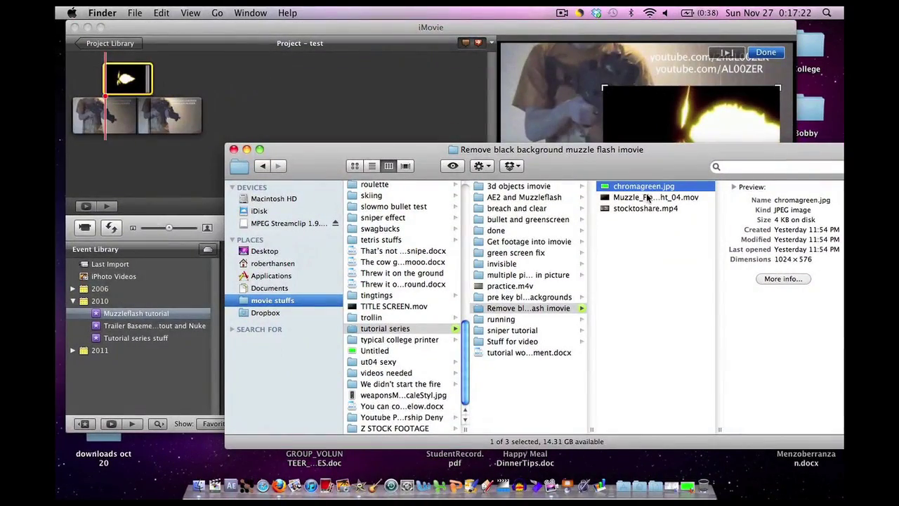
pyautogui.moveTo(644, 188); pyautogui.dragTo(250, 108)
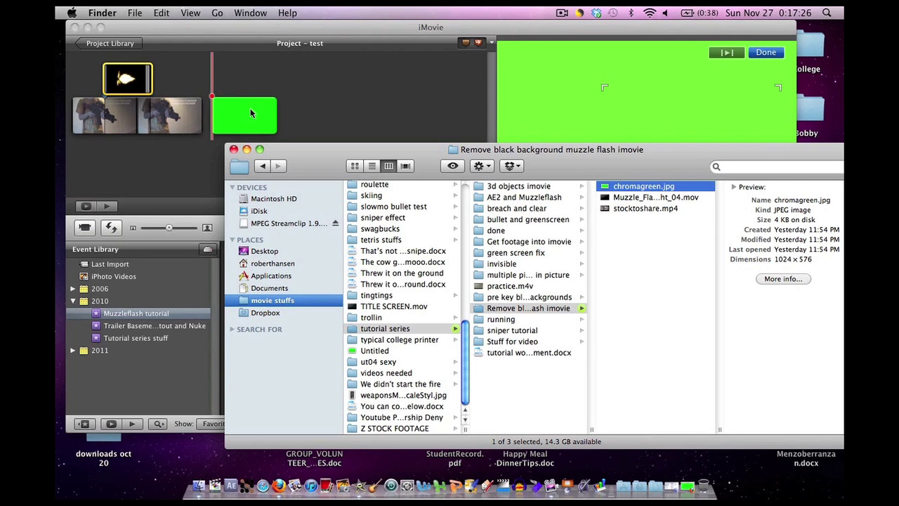
pyautogui.click(245, 130)
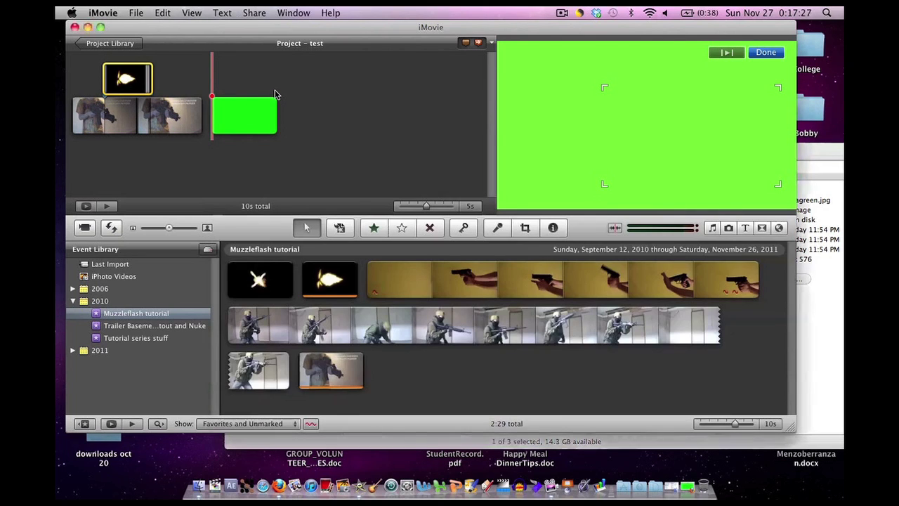
pyautogui.doubleClick(237, 115)
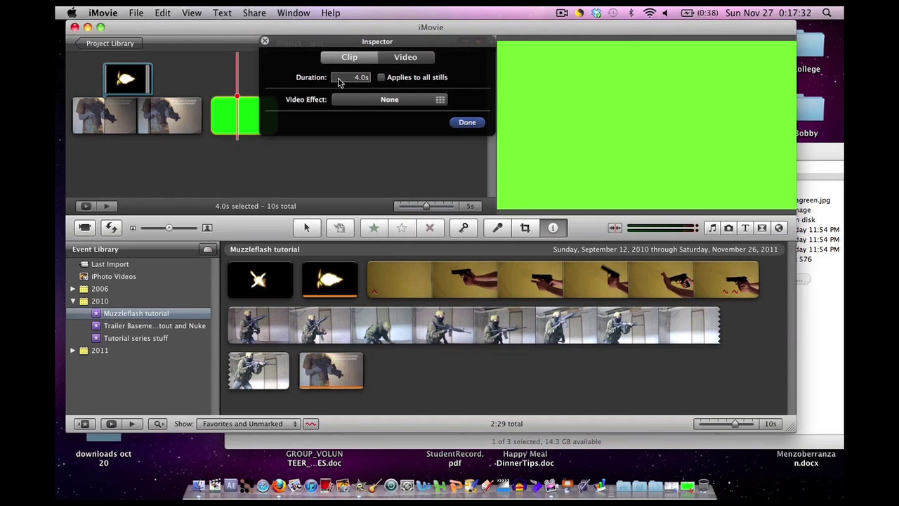
# Step: Confirm the green clip's 4.0 s fitted crop, then open cropping on the muzzle-flash cutaway
pyautogui.click(463, 122)
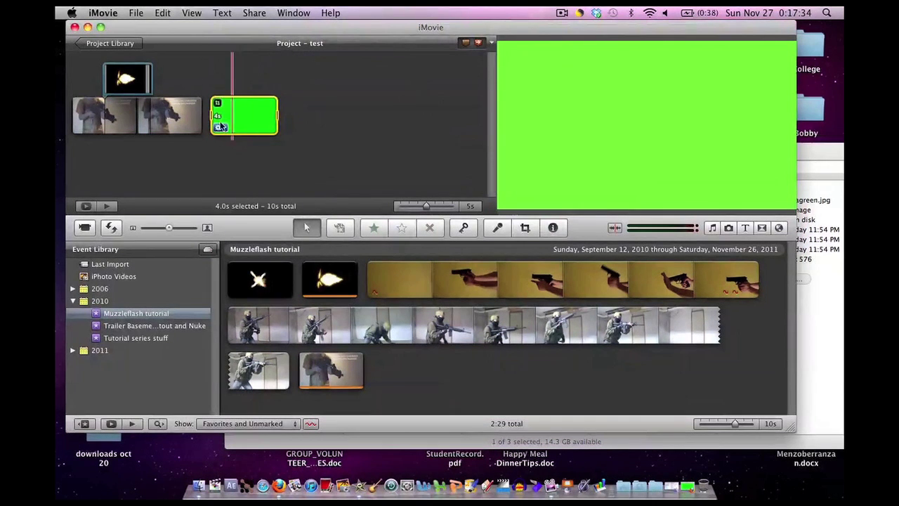
pyautogui.click(220, 127)
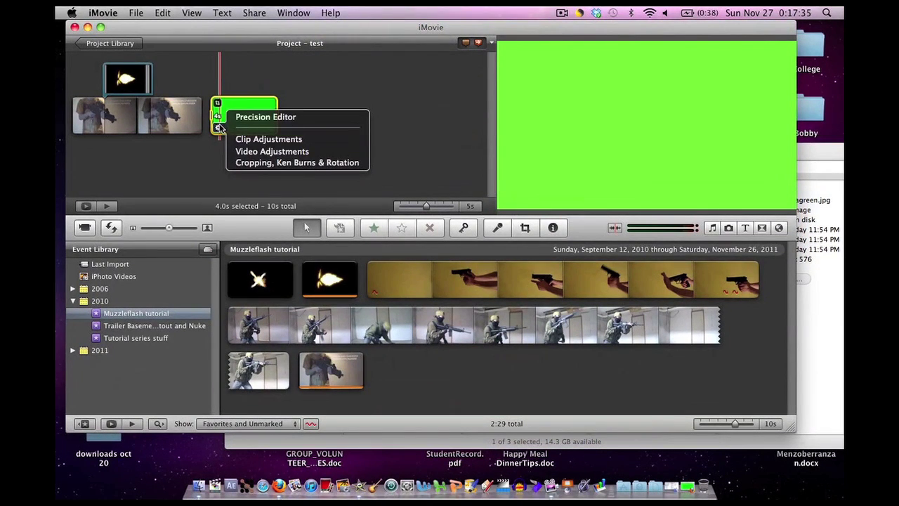
pyautogui.click(254, 163)
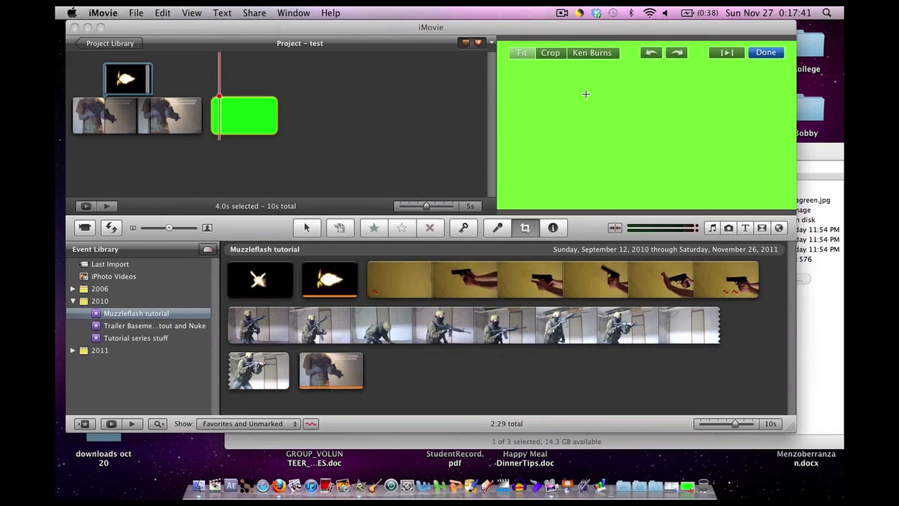
pyautogui.click(767, 52)
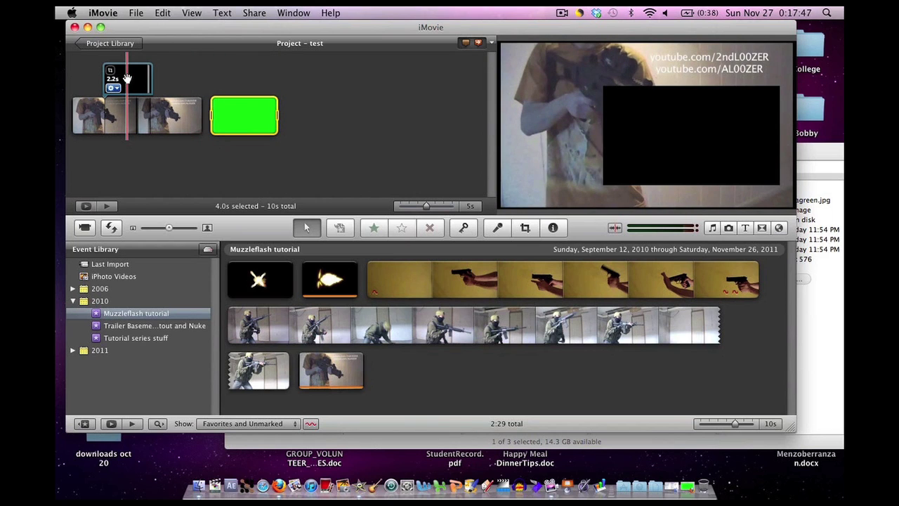
pyautogui.click(125, 79)
pyautogui.press('c')
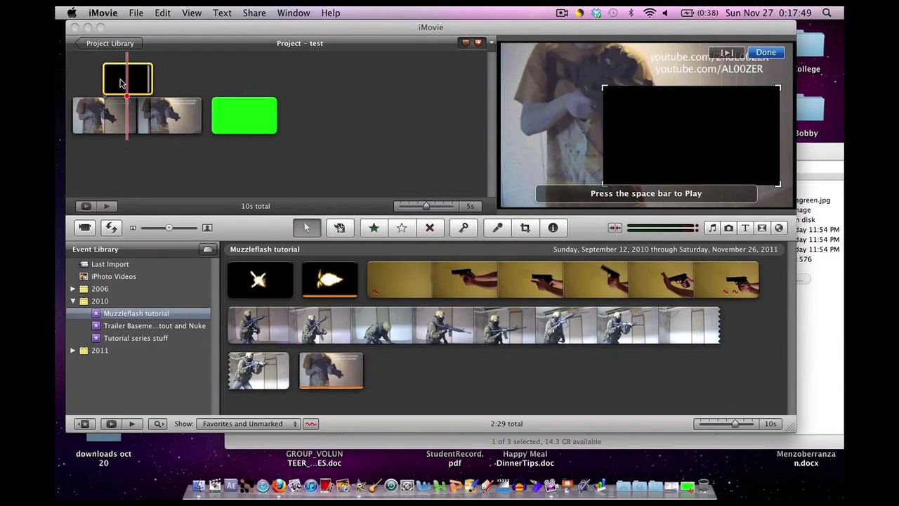
# Step: Place the 2.2-second muzzle-flash cutaway over the green clip and apply the Raster video effect
pyautogui.moveTo(127, 80); pyautogui.dragTo(232, 83)
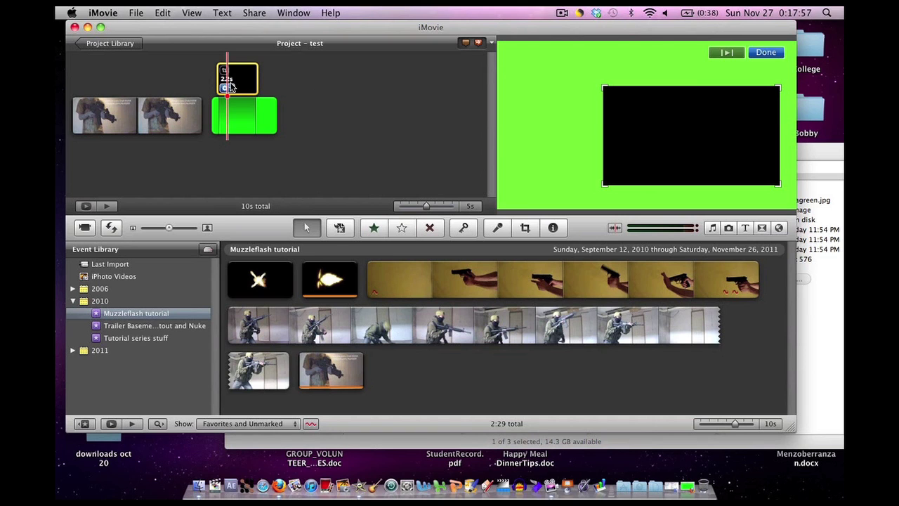
pyautogui.click(228, 89)
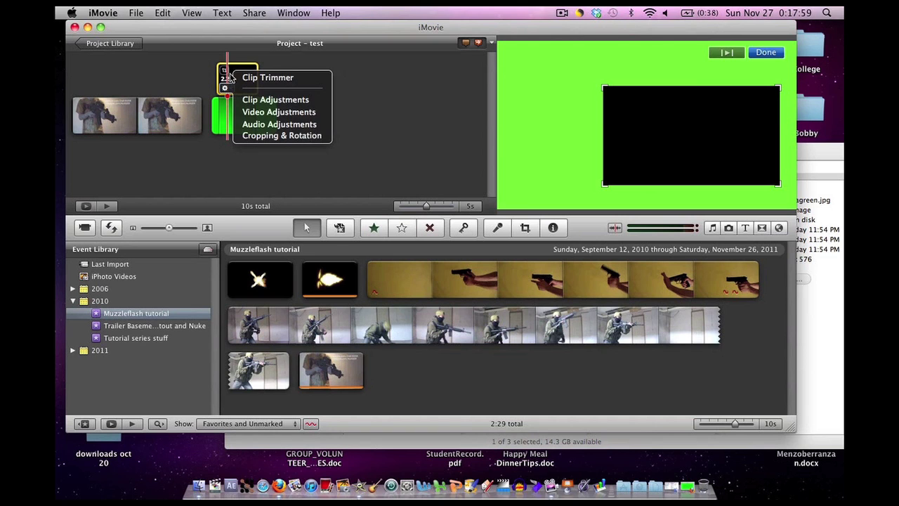
pyautogui.click(276, 99)
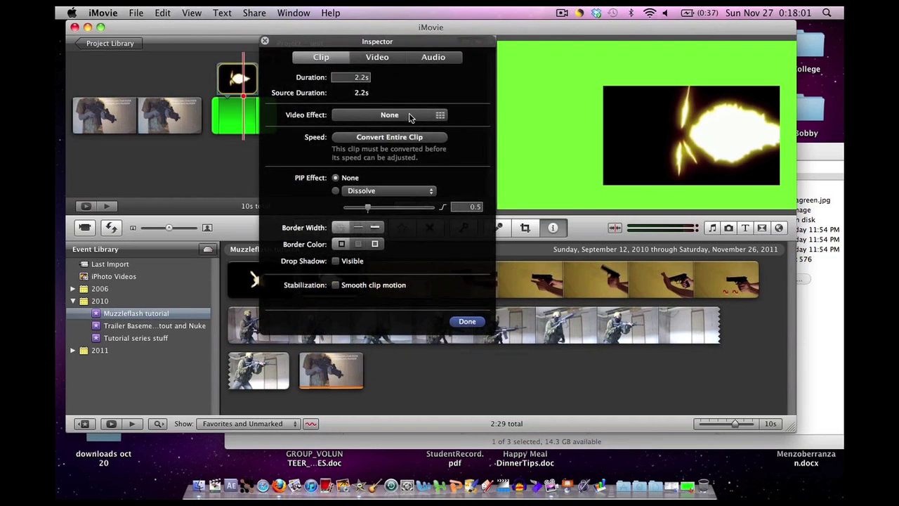
pyautogui.click(412, 117)
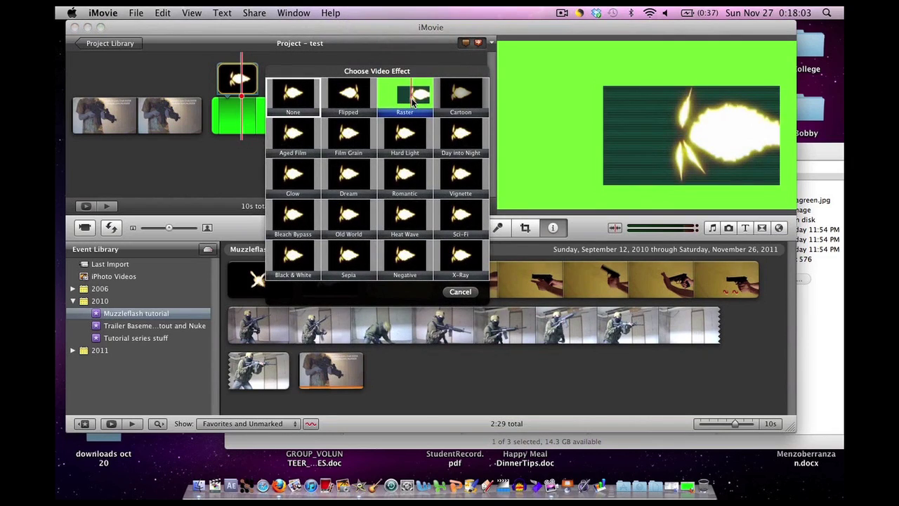
pyautogui.click(412, 101)
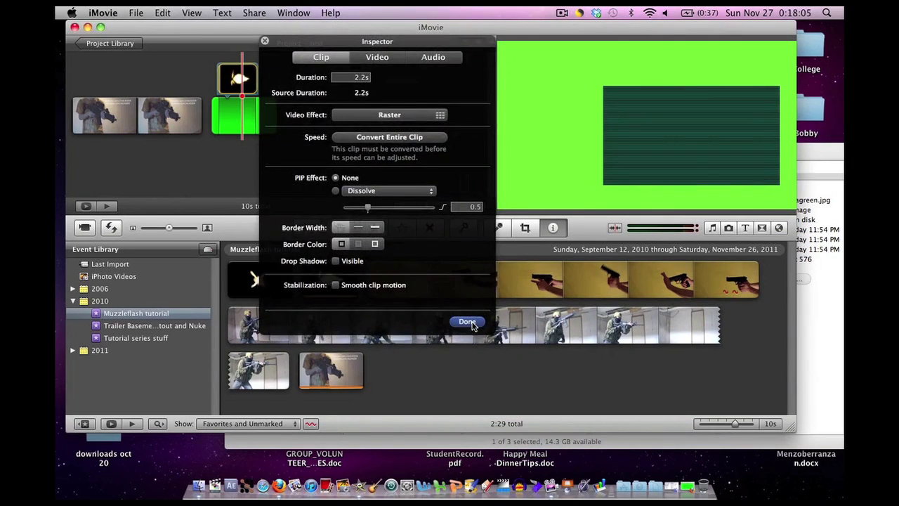
pyautogui.click(467, 325)
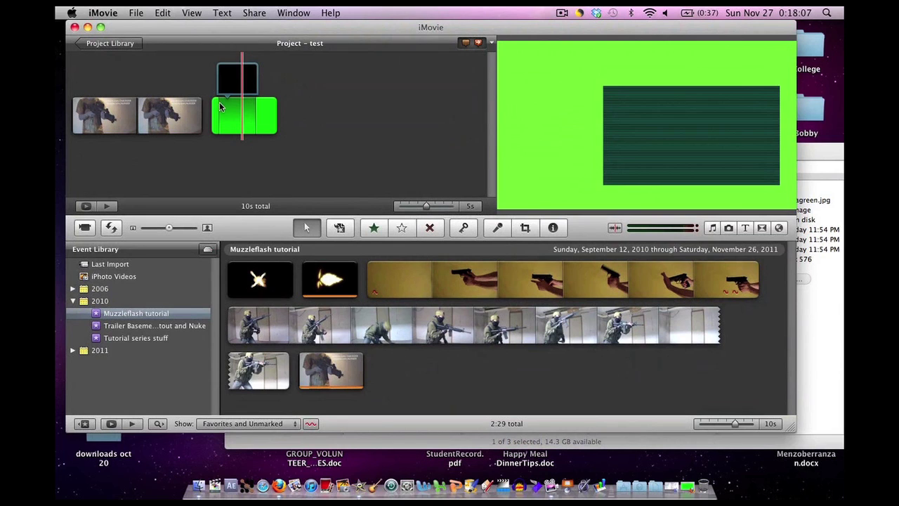
pyautogui.click(220, 102)
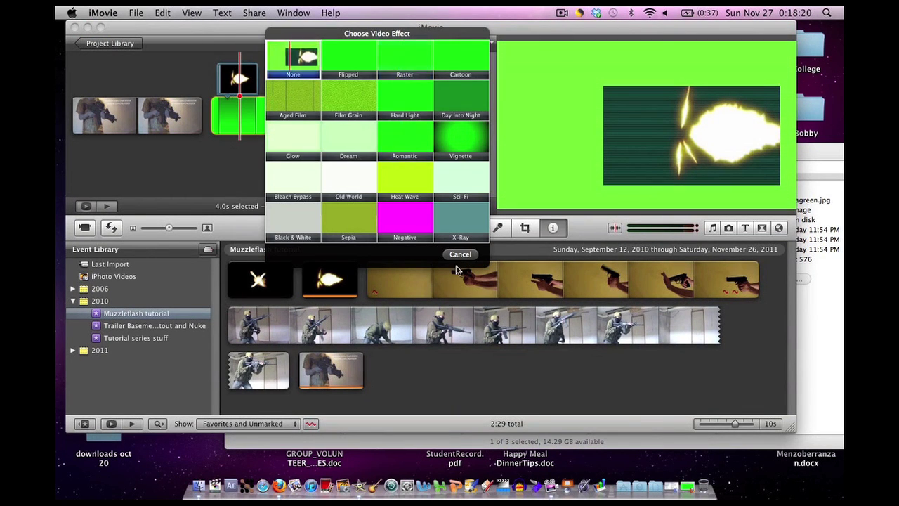
# Step: Give the green clip the Raster effect with red and blue gain 0% and green gain 6%
pyautogui.click(456, 256)
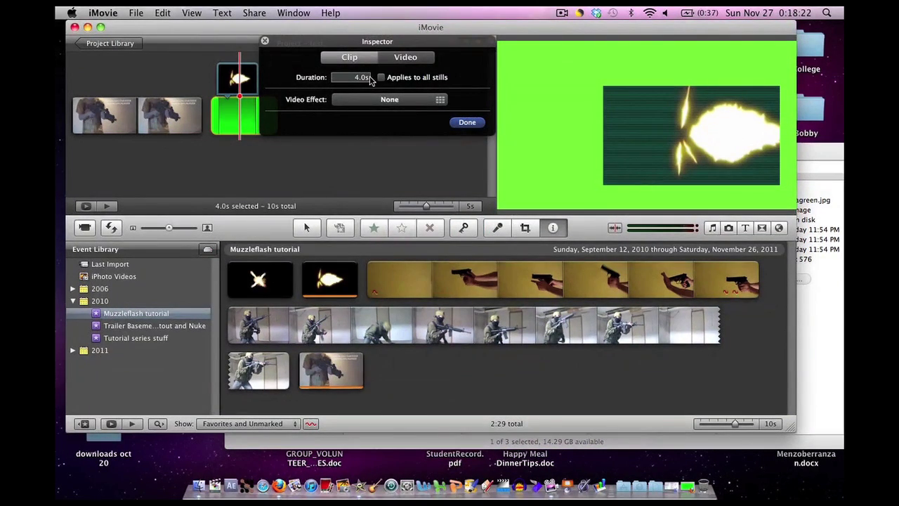
pyautogui.click(393, 100)
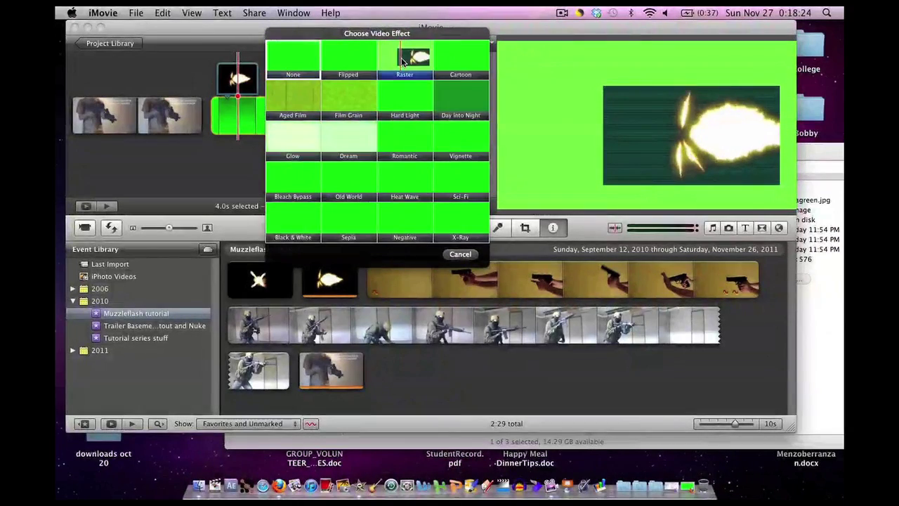
pyautogui.click(403, 61)
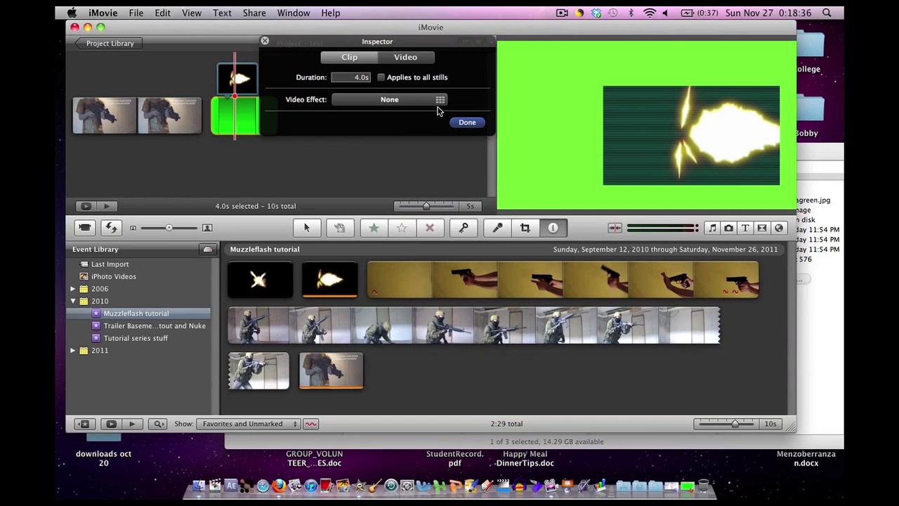
pyautogui.click(405, 57)
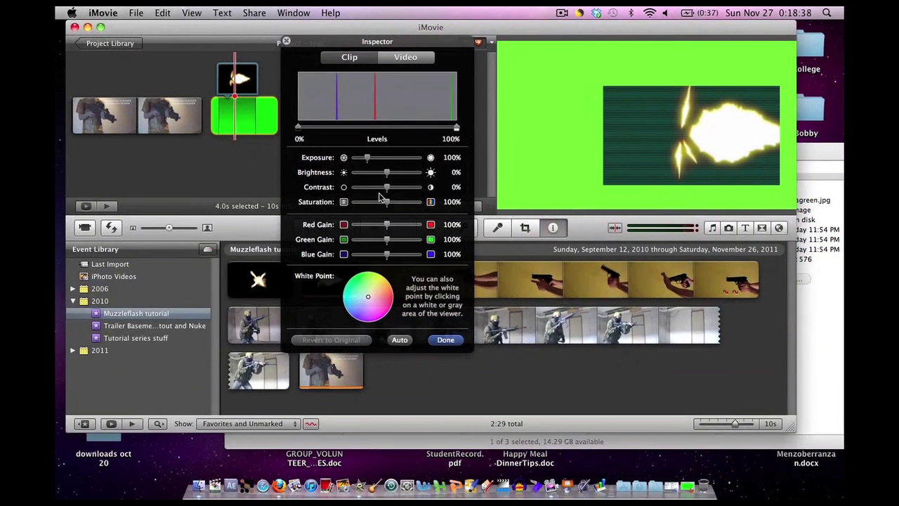
pyautogui.moveTo(386, 224); pyautogui.dragTo(344, 225)
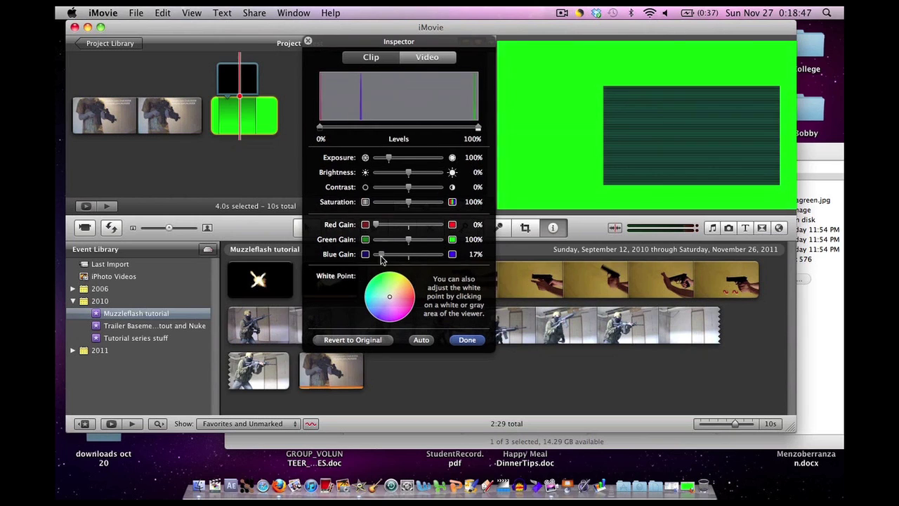
pyautogui.moveTo(380, 255)
pyautogui.mouseDown()
pyautogui.moveTo(372, 259)
pyautogui.moveTo(392, 241)
pyautogui.moveTo(378, 242)
pyautogui.mouseUp()
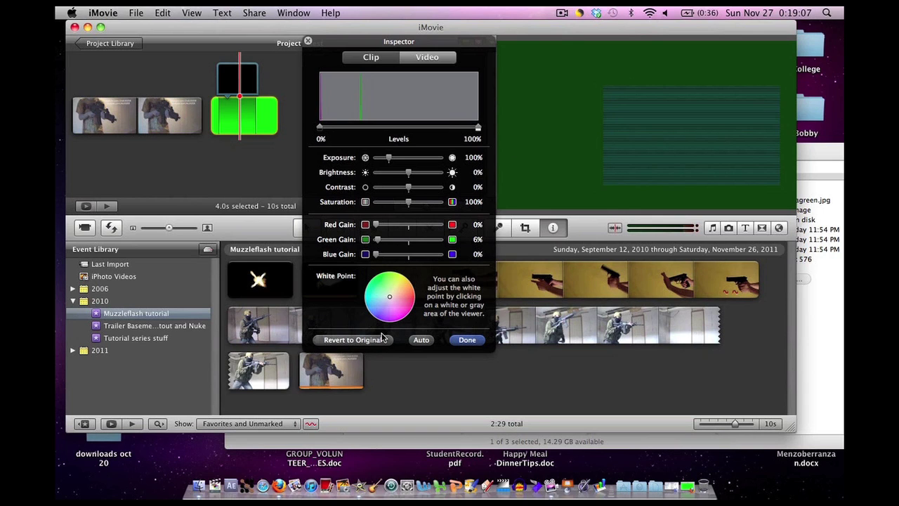
pyautogui.click(466, 339)
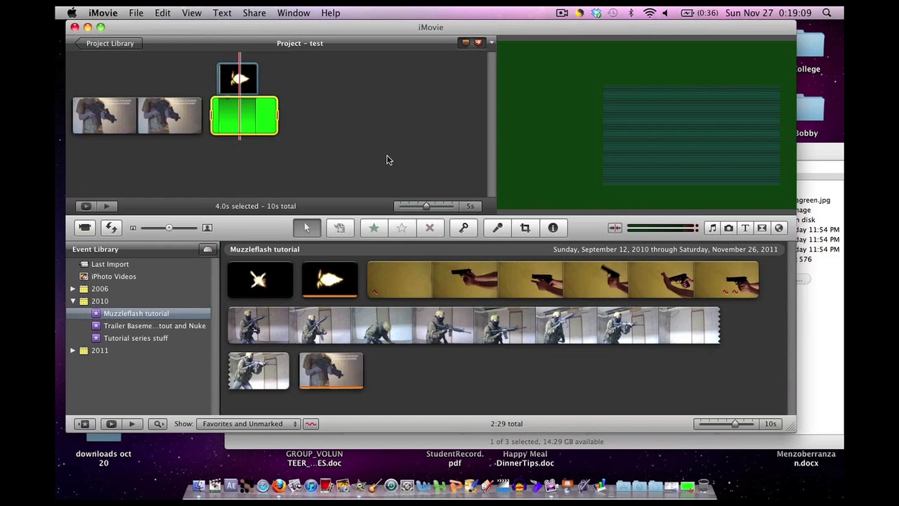
# Step: Export the project via Share as a 1280×720 HD movie named 'test'
pyautogui.click(316, 140)
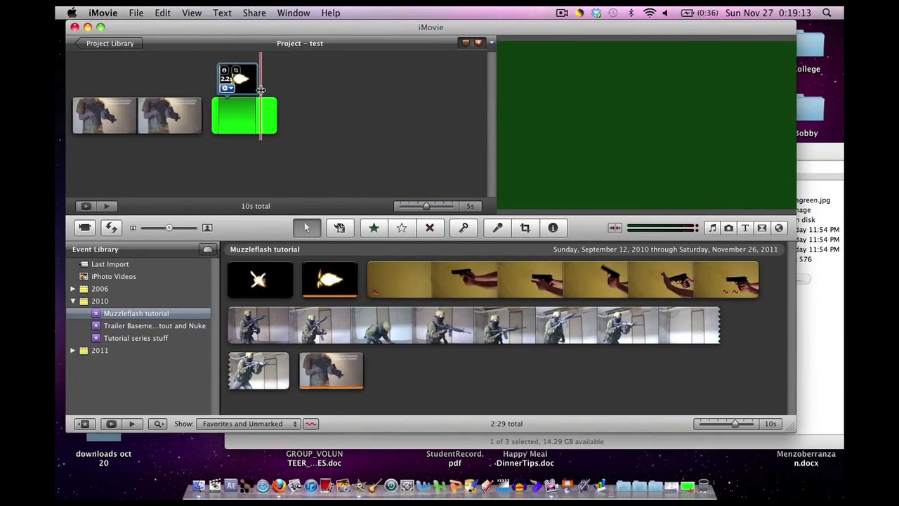
pyautogui.click(162, 13)
pyautogui.moveTo(258, 10)
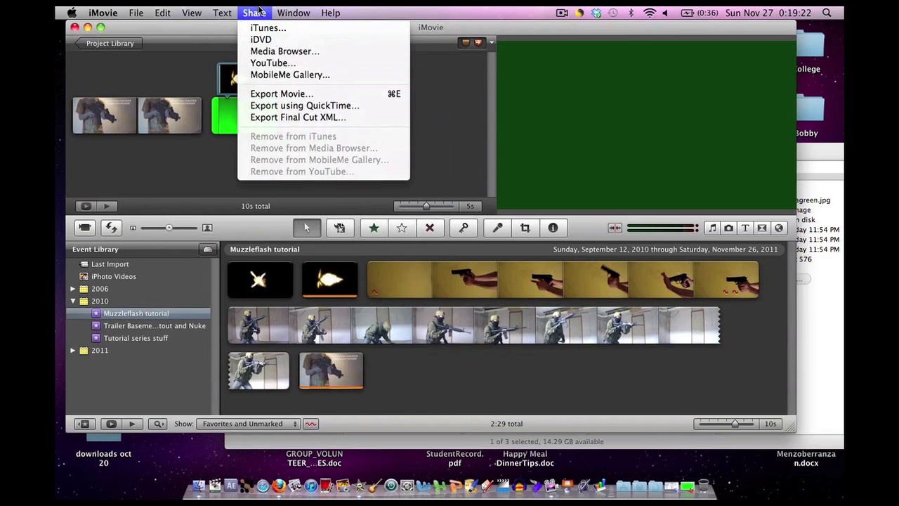
pyautogui.click(280, 93)
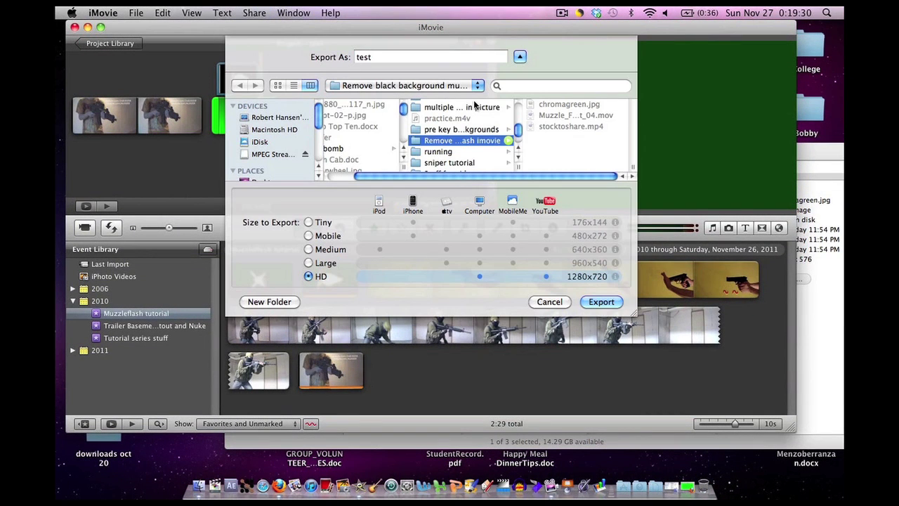
pyautogui.click(601, 301)
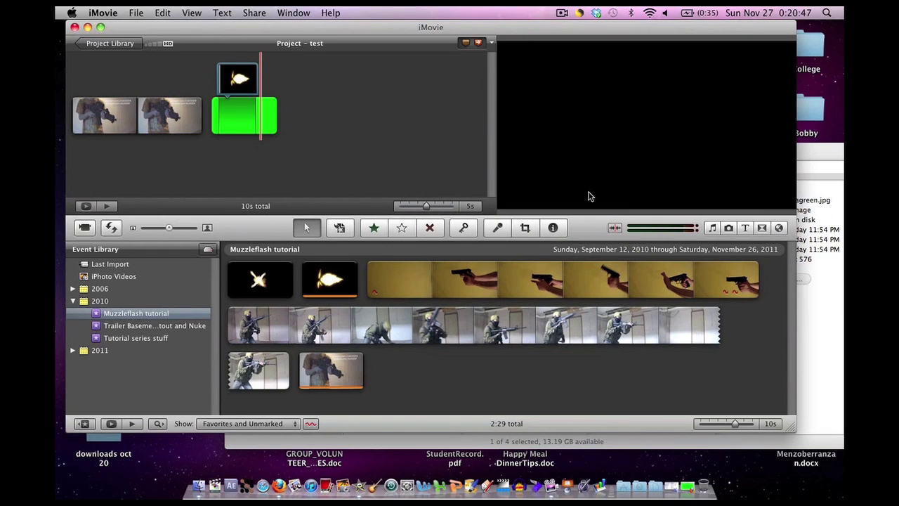
# Step: Import test.mov from Finder into the Muzzleflash tutorial event and select its flash section
pyautogui.click(813, 156)
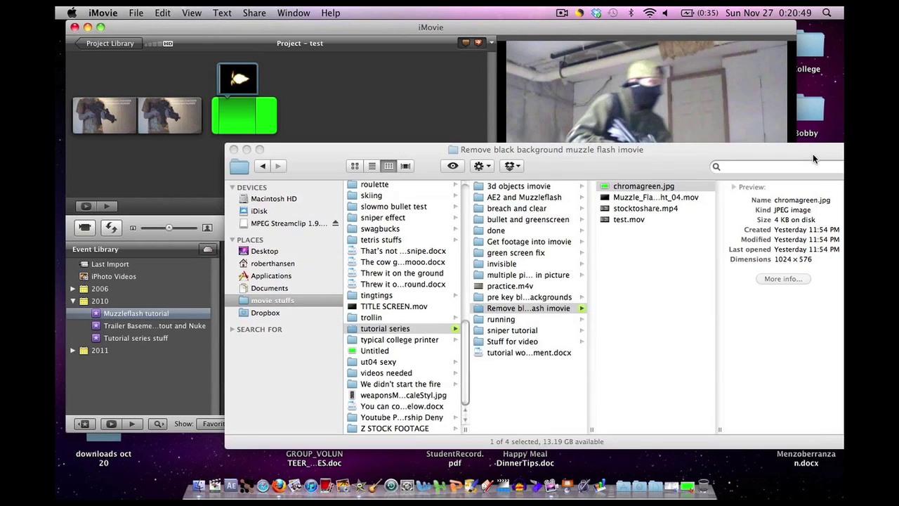
pyautogui.click(626, 220)
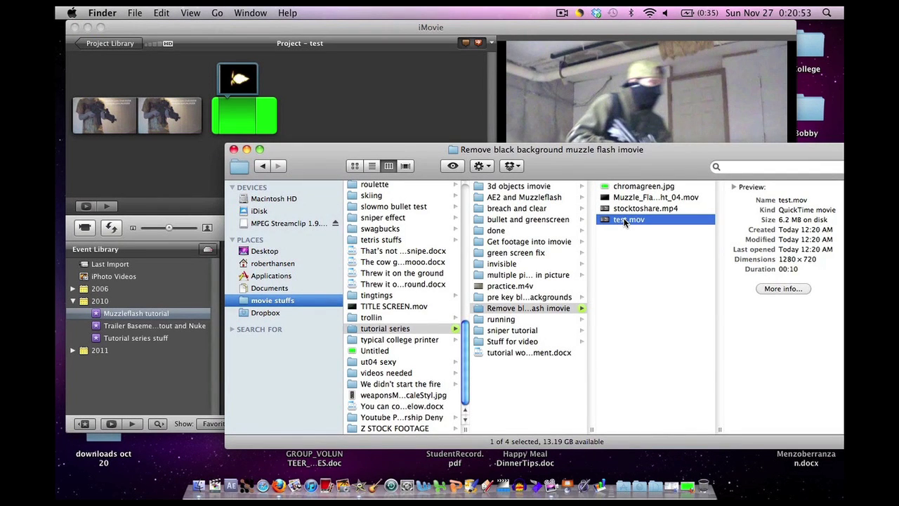
pyautogui.moveTo(127, 312); pyautogui.dragTo(127, 311)
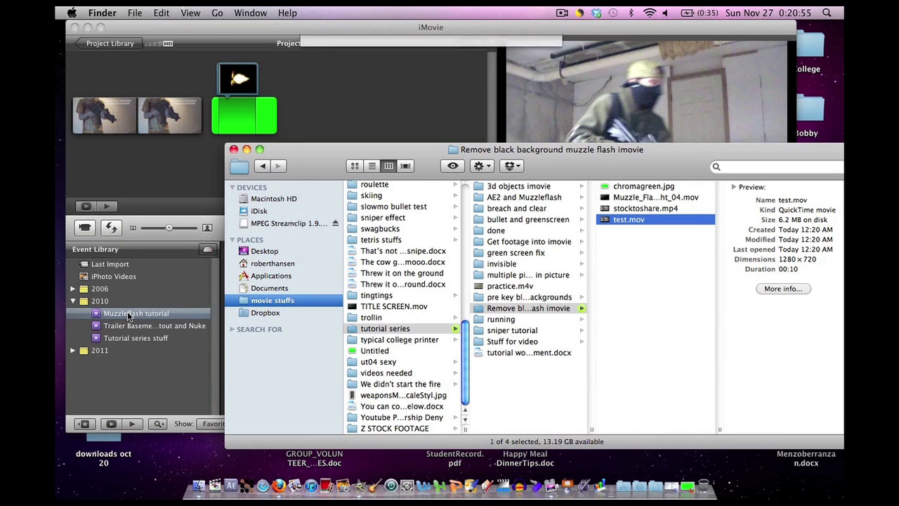
pyautogui.click(353, 29)
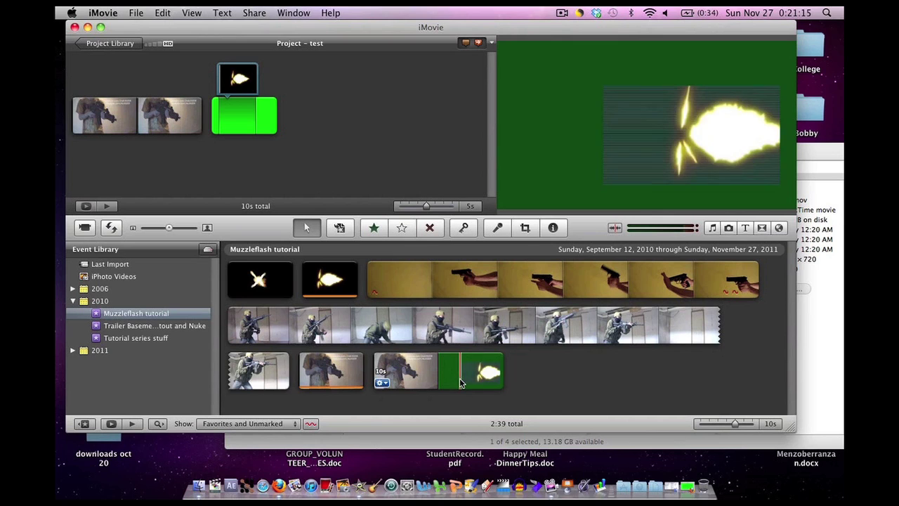
pyautogui.moveTo(459, 378); pyautogui.dragTo(490, 380)
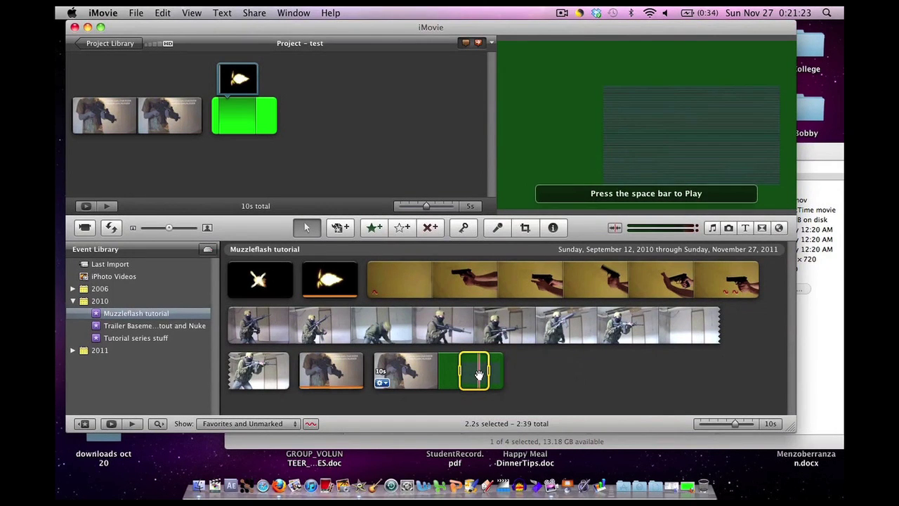
# Step: Green-screen the 2.2-second flash section from the test clip over the first shooter clip
pyautogui.moveTo(96, 122); pyautogui.dragTo(103, 121)
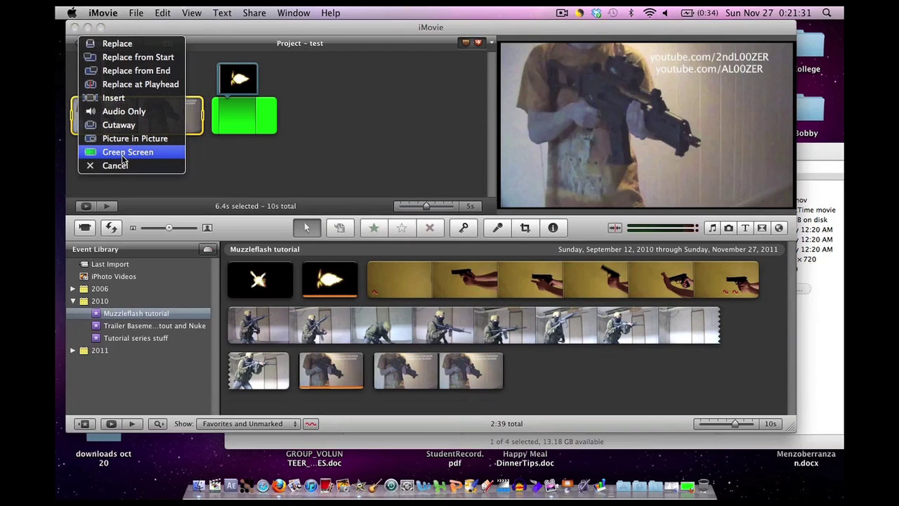
pyautogui.click(139, 152)
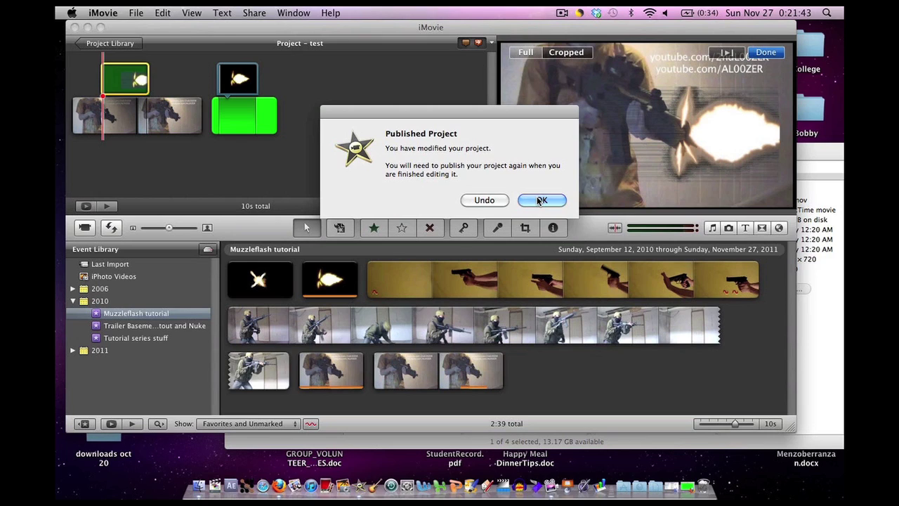
pyautogui.click(539, 201)
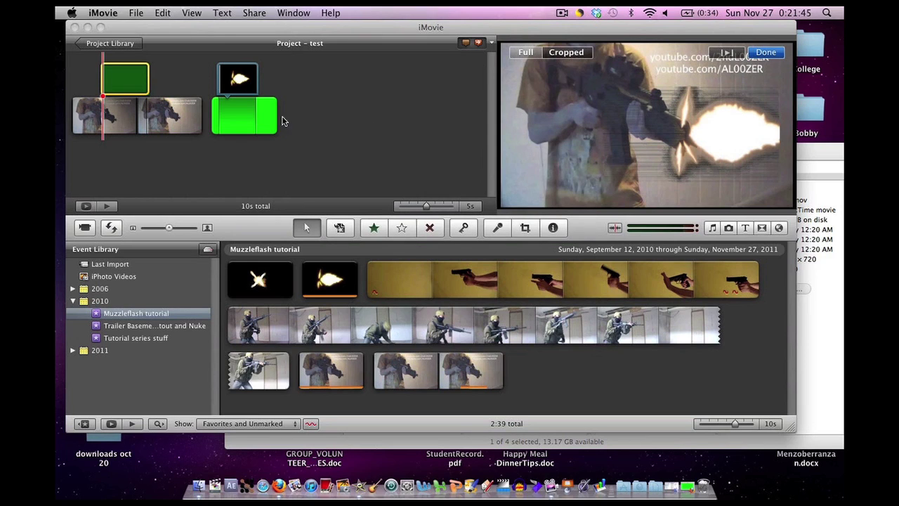
# Step: Delete the old green muzzle-flash clip from the project timeline
pyautogui.click(250, 121)
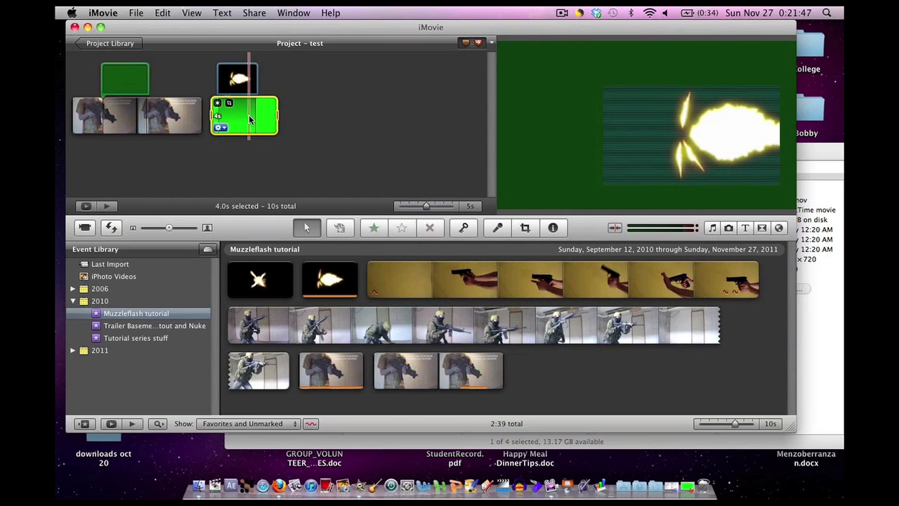
pyautogui.press('Delete')
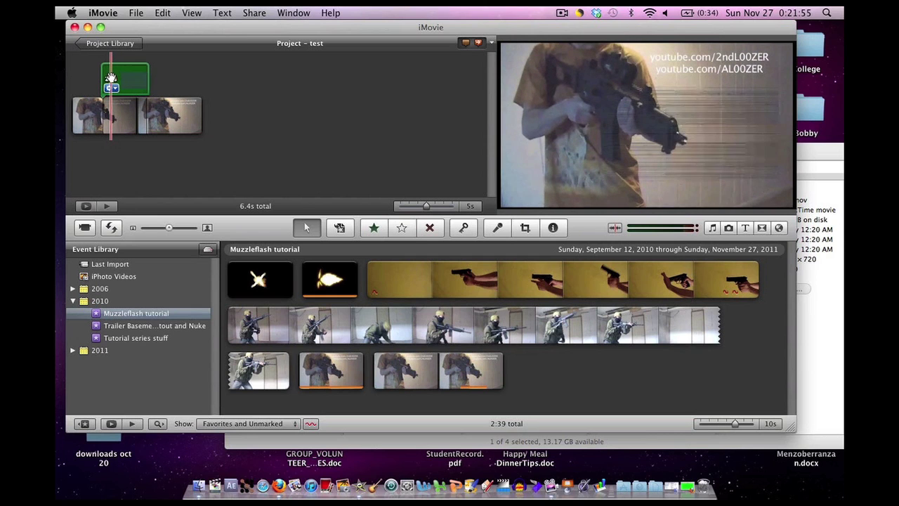
pyautogui.click(401, 206)
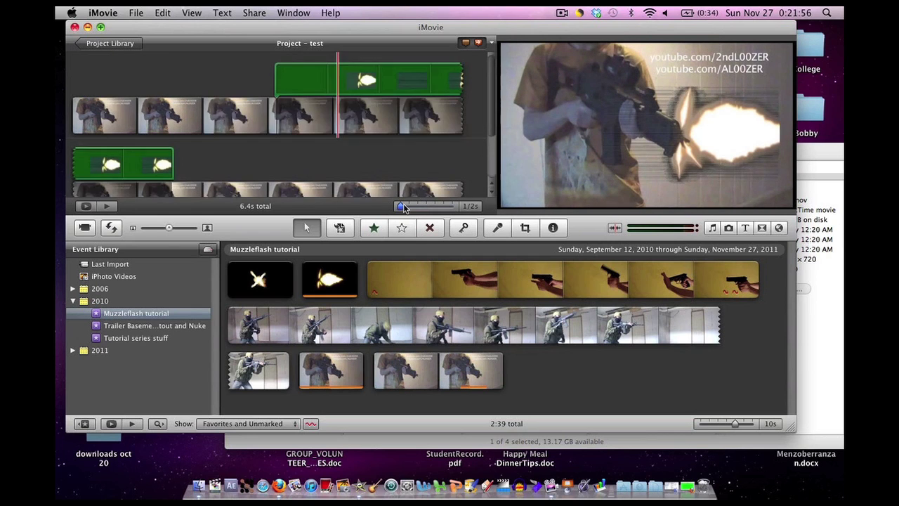
# Step: Set the flash overlay to contrast 34%, brightness 11%, saturation 40%, green gain 200%, red gain 102%, exposure 99%
pyautogui.doubleClick(349, 86)
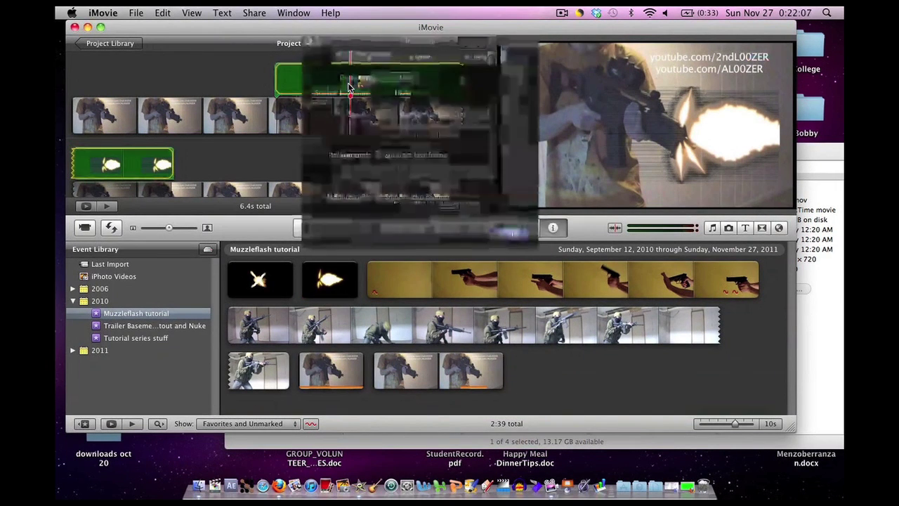
pyautogui.click(424, 57)
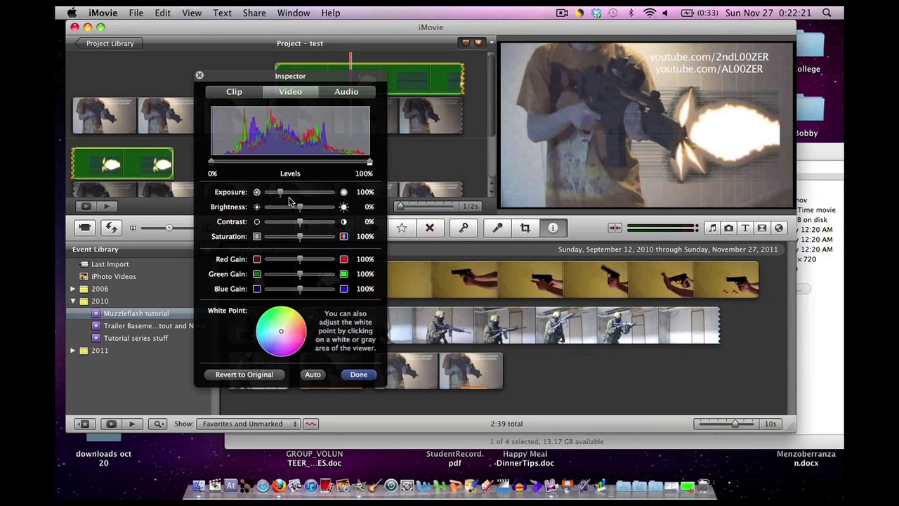
pyautogui.moveTo(302, 224)
pyautogui.mouseDown()
pyautogui.moveTo(293, 224)
pyautogui.moveTo(311, 223)
pyautogui.moveTo(298, 208)
pyautogui.moveTo(307, 208)
pyautogui.moveTo(297, 208)
pyautogui.mouseUp()
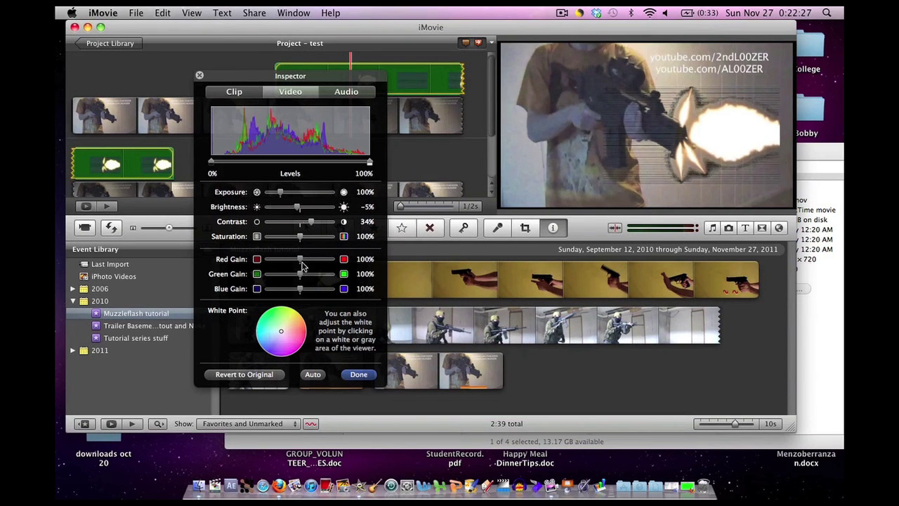
pyautogui.moveTo(299, 273); pyautogui.dragTo(343, 278)
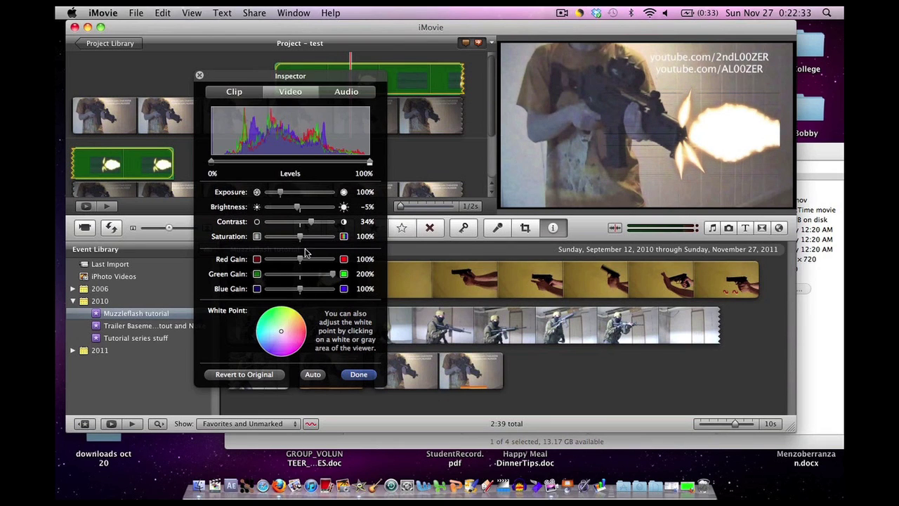
pyautogui.moveTo(300, 237); pyautogui.dragTo(280, 238)
pyautogui.moveTo(298, 207); pyautogui.dragTo(306, 209)
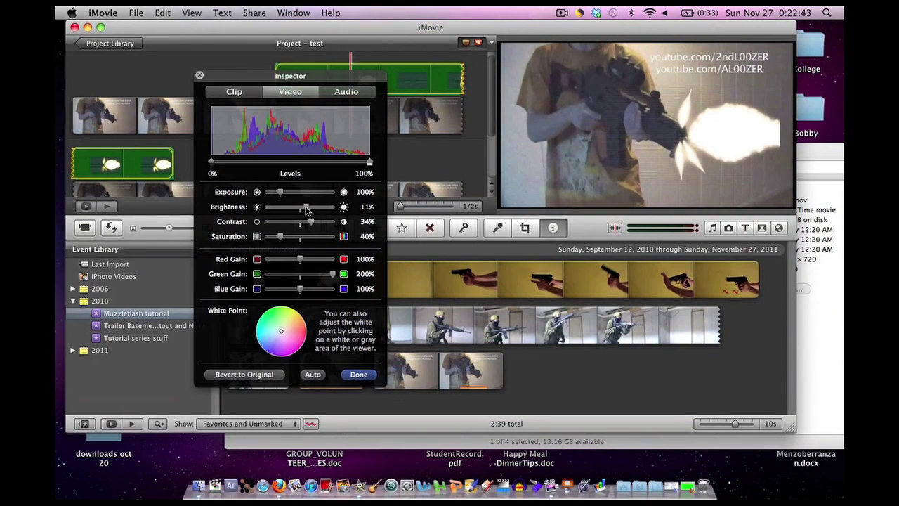
pyautogui.moveTo(301, 261)
pyautogui.mouseDown()
pyautogui.moveTo(284, 260)
pyautogui.moveTo(301, 261)
pyautogui.mouseUp()
pyautogui.moveTo(281, 192); pyautogui.dragTo(280, 192)
pyautogui.click(361, 376)
pyautogui.press('c')
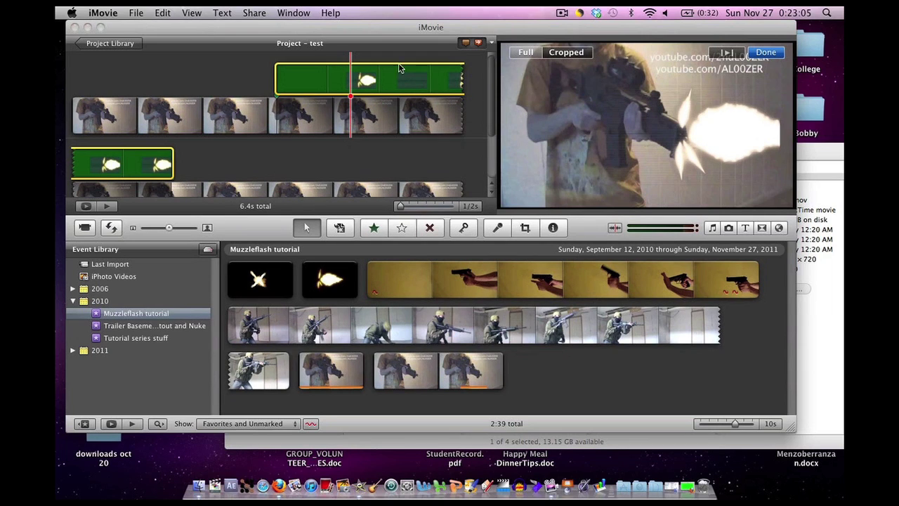
# Step: Crop the flash overlay tighter so the muzzle flash appears larger
pyautogui.click(314, 87)
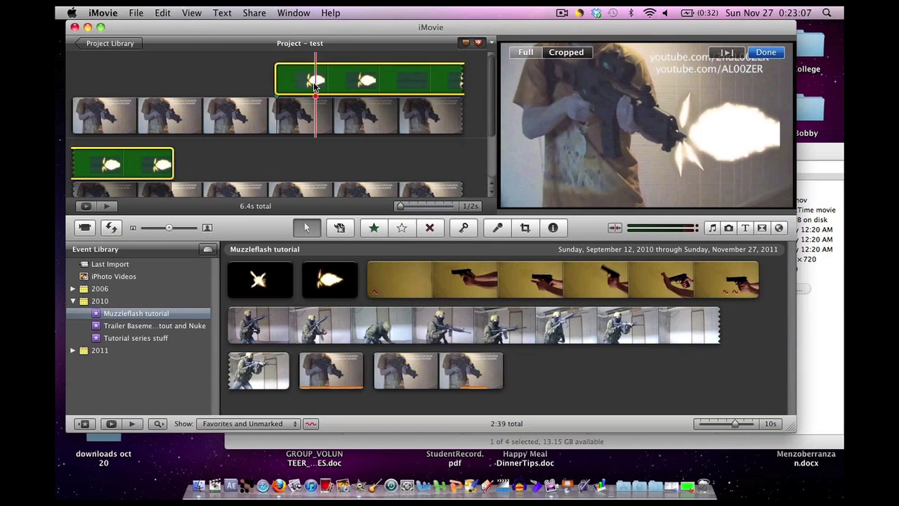
pyautogui.click(286, 88)
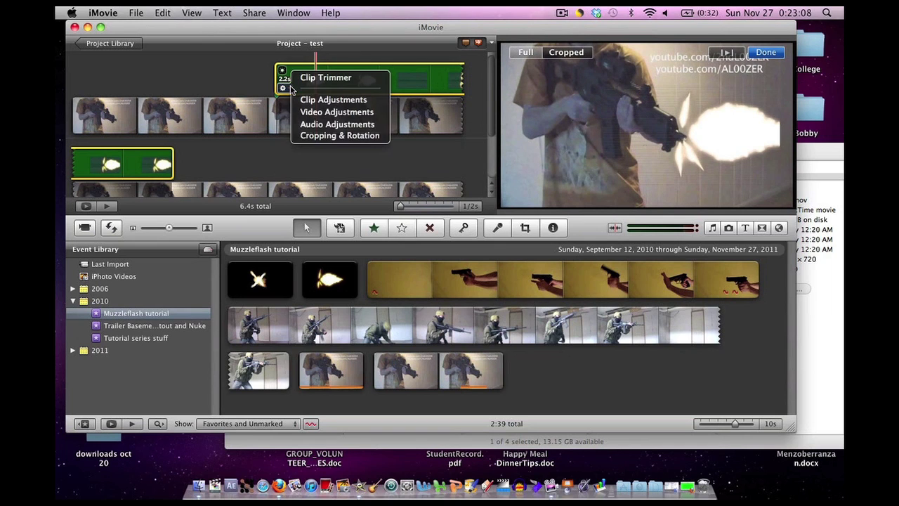
pyautogui.click(315, 137)
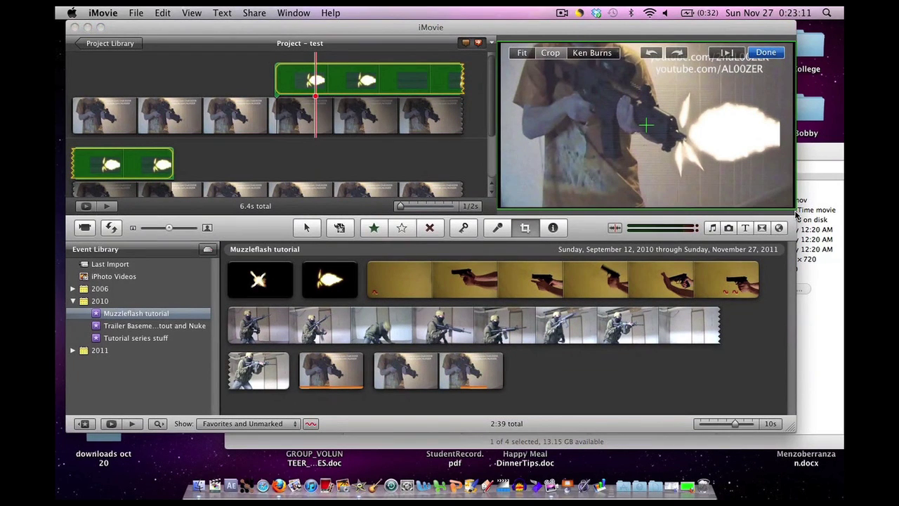
pyautogui.moveTo(794, 208); pyautogui.dragTo(776, 198)
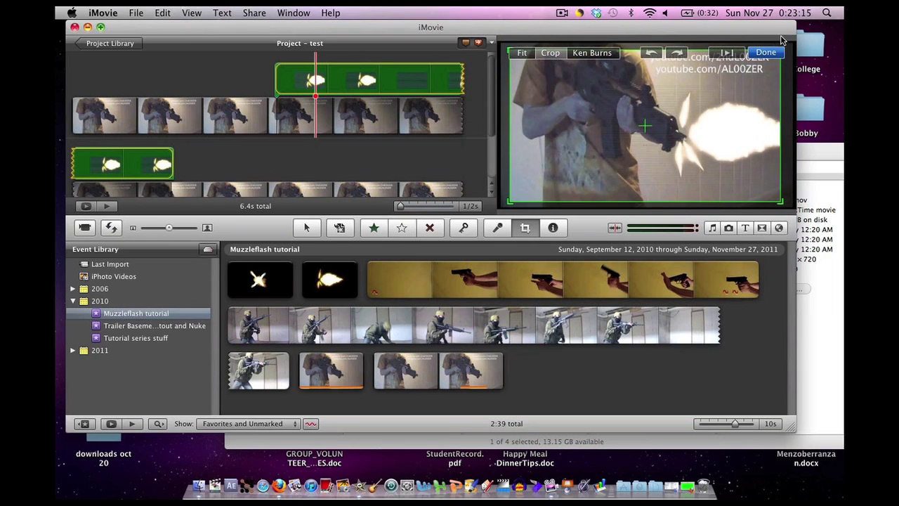
pyautogui.click(766, 54)
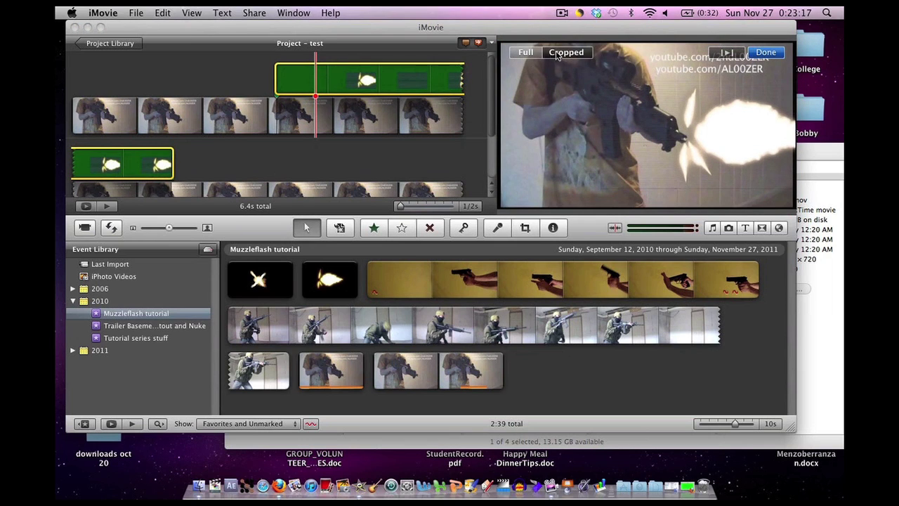
# Step: Shift the flash crop slightly right so it sits at the gun barrel
pyautogui.click(284, 87)
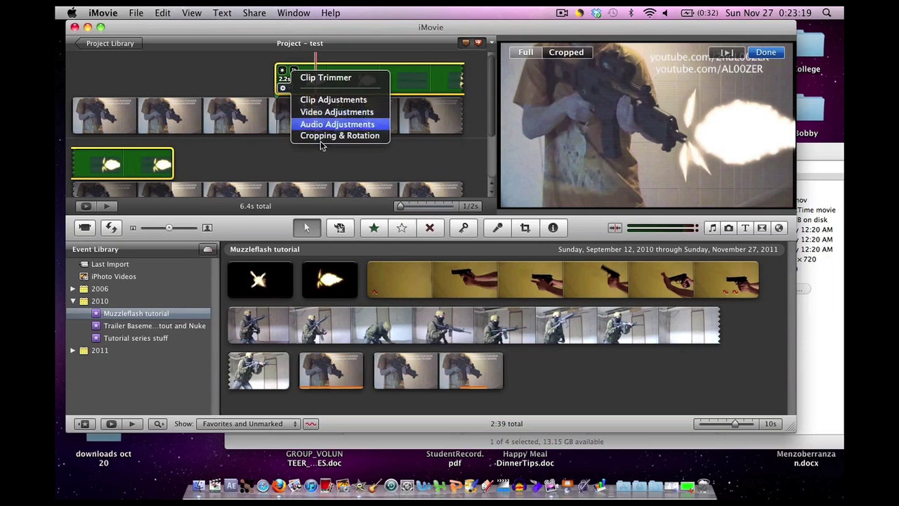
pyautogui.click(323, 138)
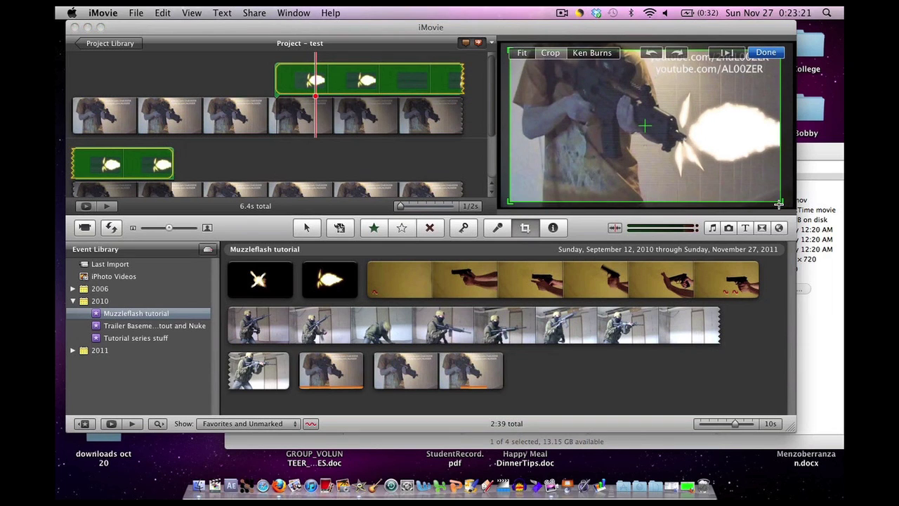
pyautogui.moveTo(703, 181); pyautogui.dragTo(709, 181)
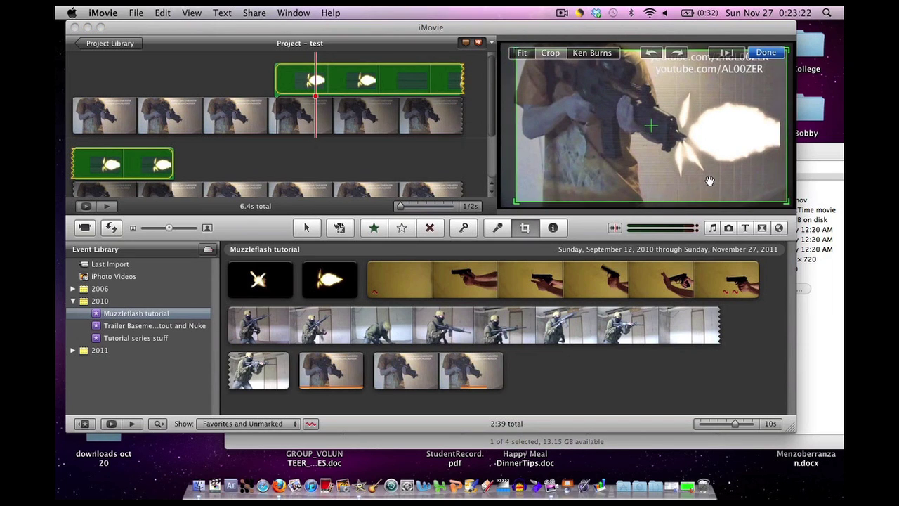
pyautogui.click(760, 54)
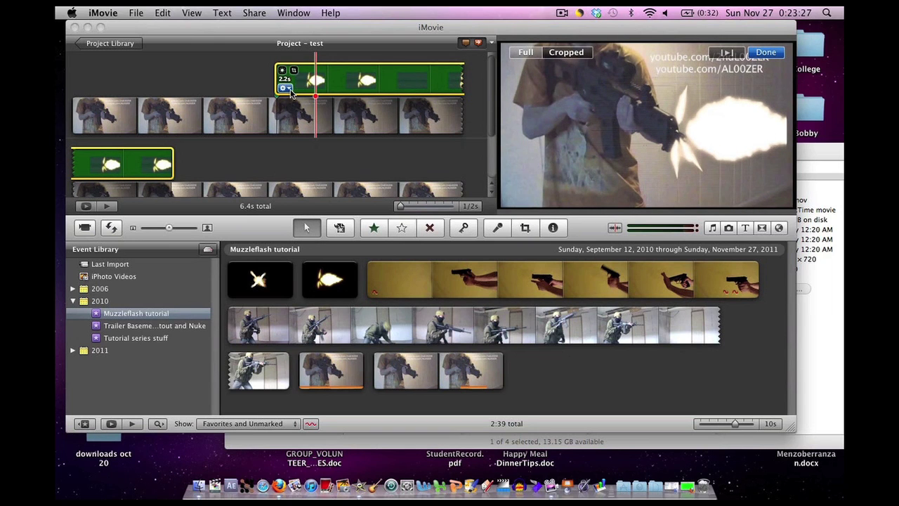
# Step: Reconfirm the final flash crop and deselect the project clips
pyautogui.click(285, 89)
pyautogui.click(338, 136)
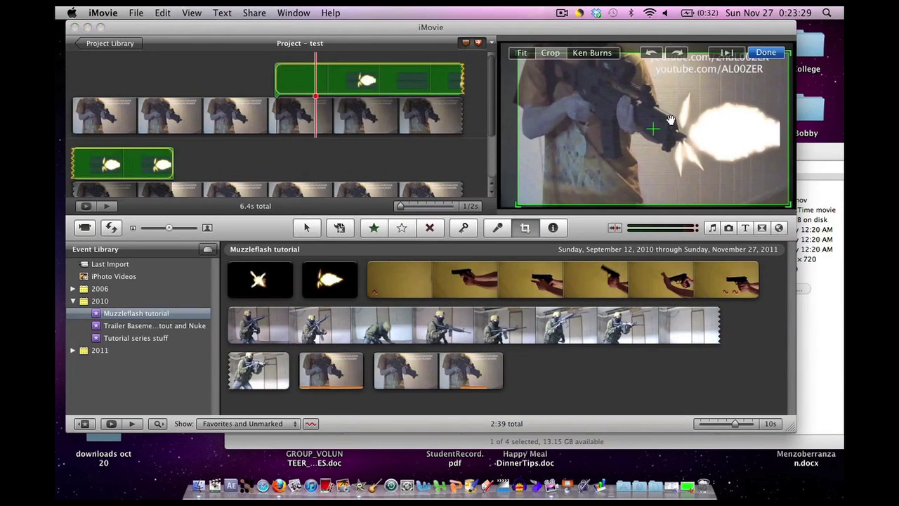
pyautogui.click(764, 55)
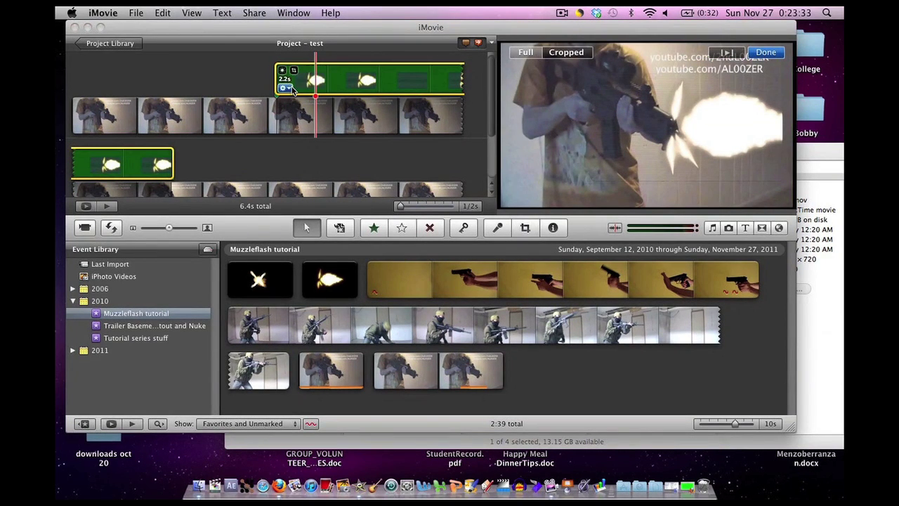
pyautogui.click(286, 88)
pyautogui.click(338, 136)
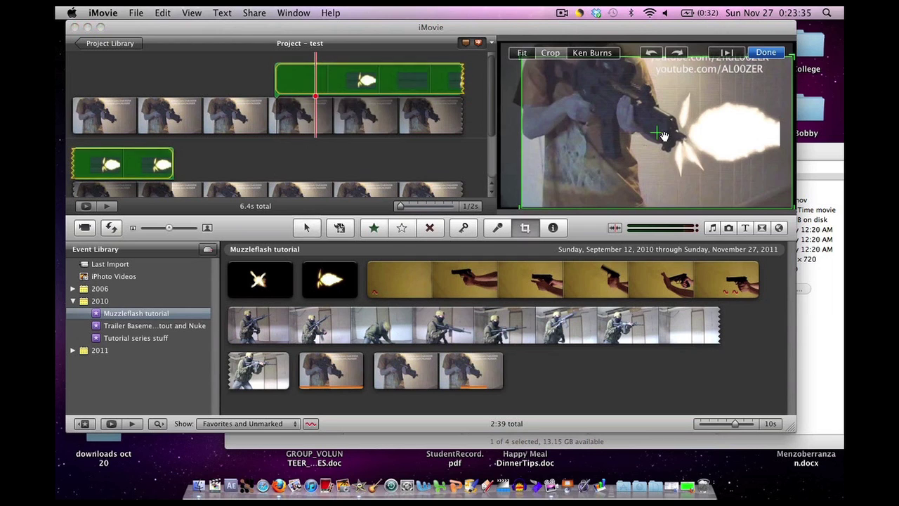
pyautogui.click(765, 52)
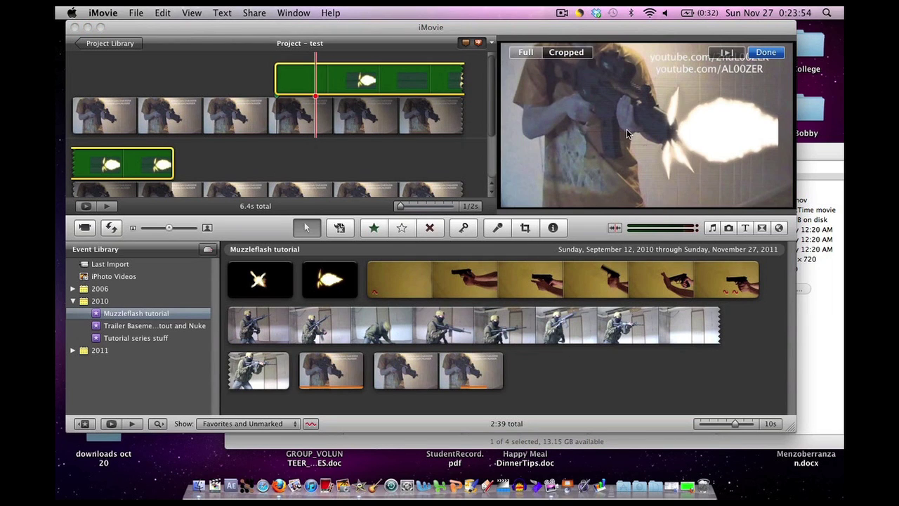
pyautogui.click(256, 82)
pyautogui.moveTo(294, 81)
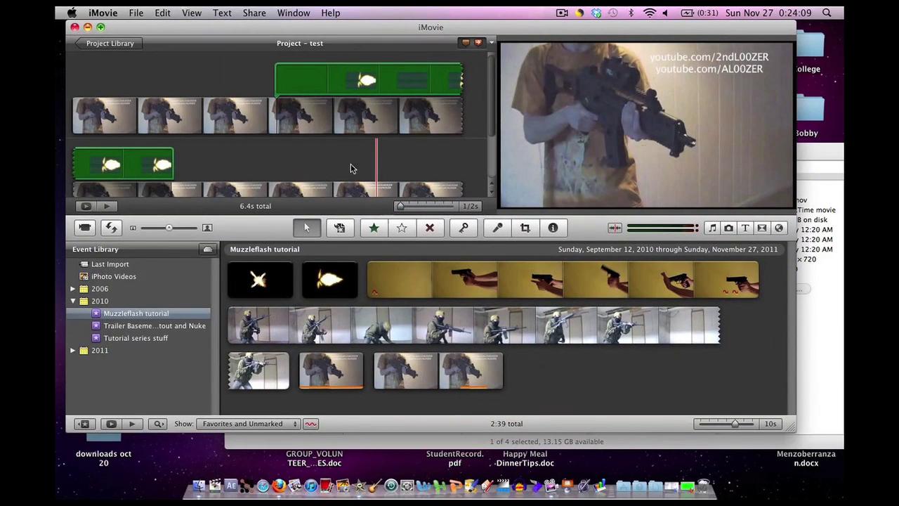
# Step: Split off a 0.1-second piece of the shooting clip and paste the flash cutaway there
pyautogui.click(278, 118)
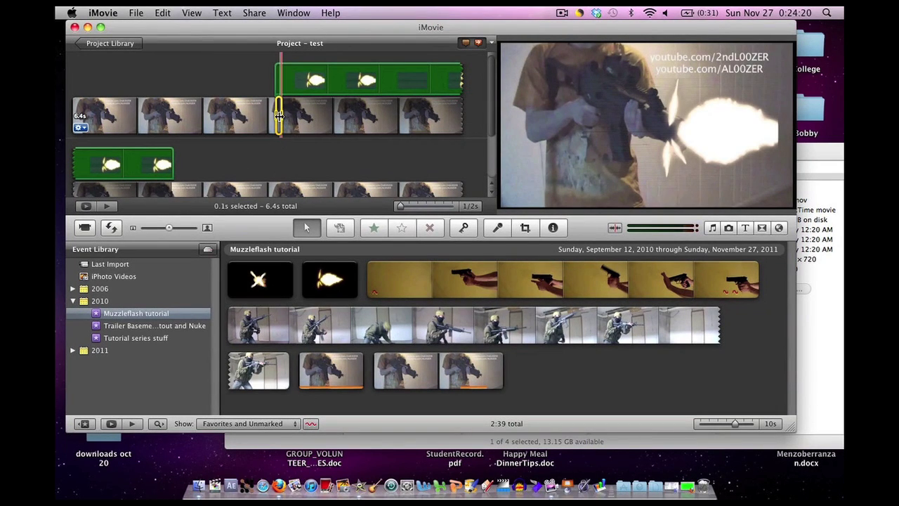
pyautogui.press('super+c')
pyautogui.rightClick(338, 119)
pyautogui.click(363, 178)
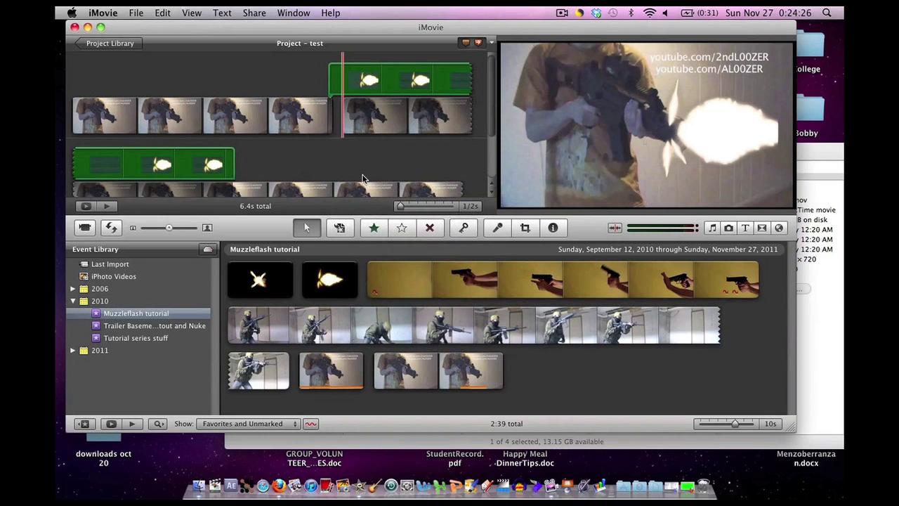
pyautogui.click(356, 86)
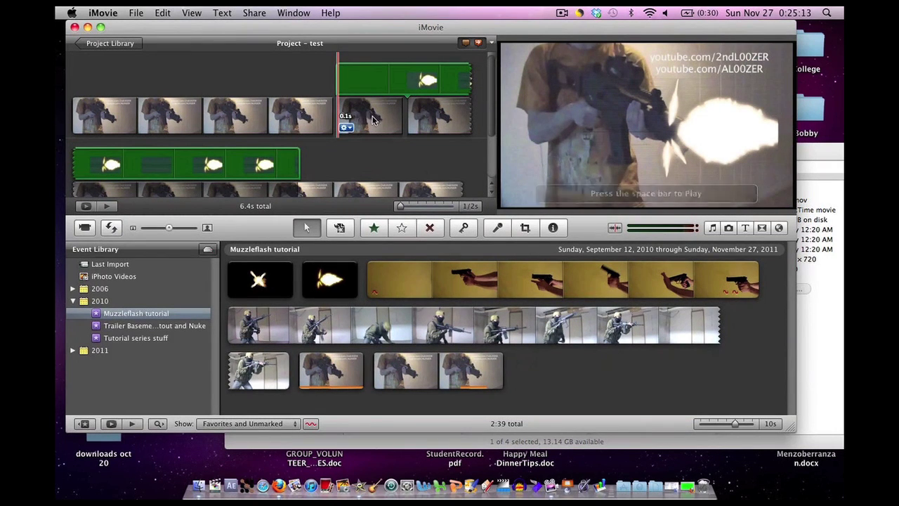
# Step: Brighten the 0.1-second flash frame with exposure at 124% and a slightly higher red gain
pyautogui.doubleClick(372, 119)
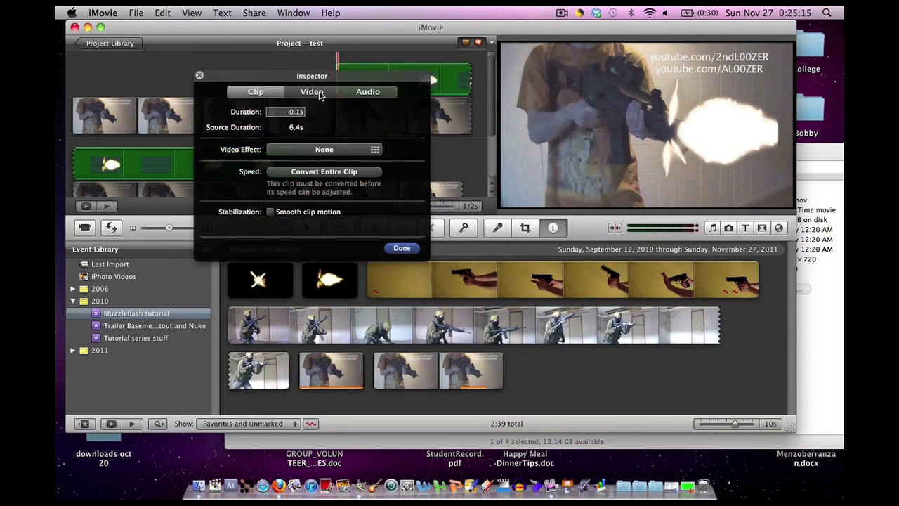
pyautogui.click(312, 92)
pyautogui.moveTo(301, 191); pyautogui.dragTo(305, 195)
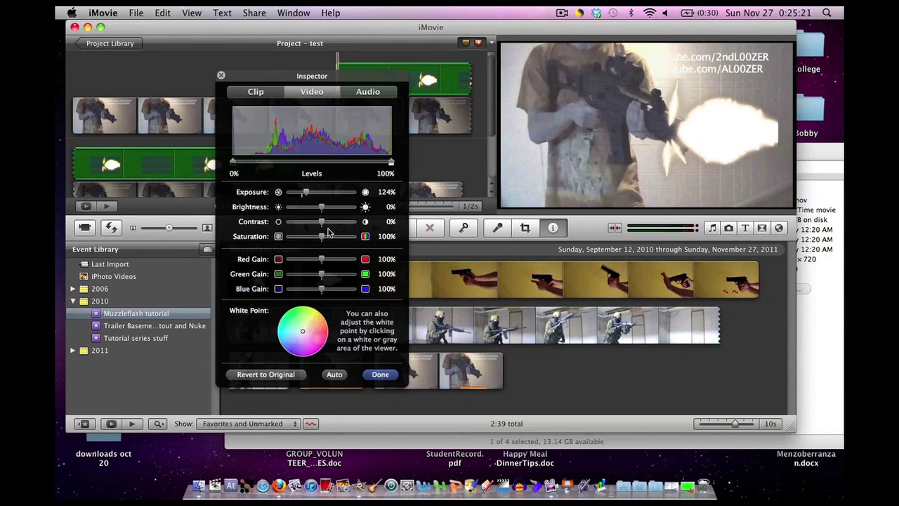
pyautogui.moveTo(322, 260); pyautogui.dragTo(325, 261)
pyautogui.click(380, 375)
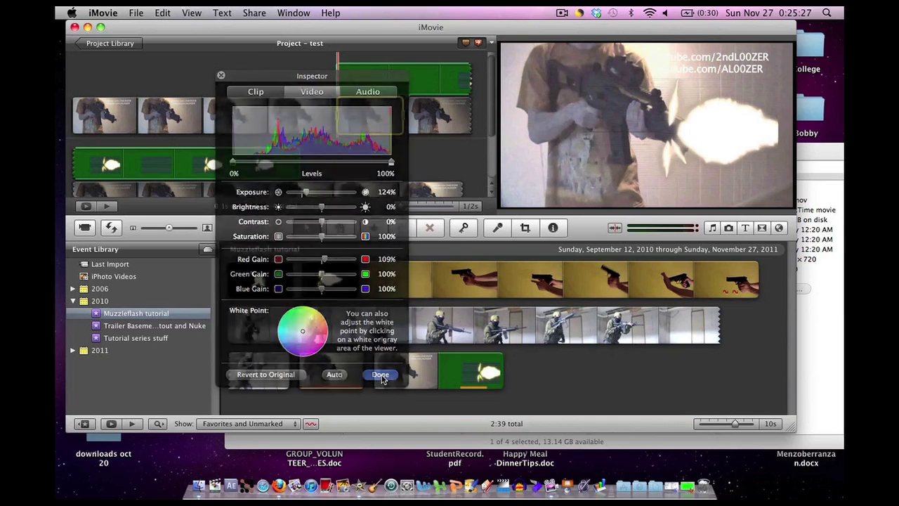
pyautogui.click(340, 78)
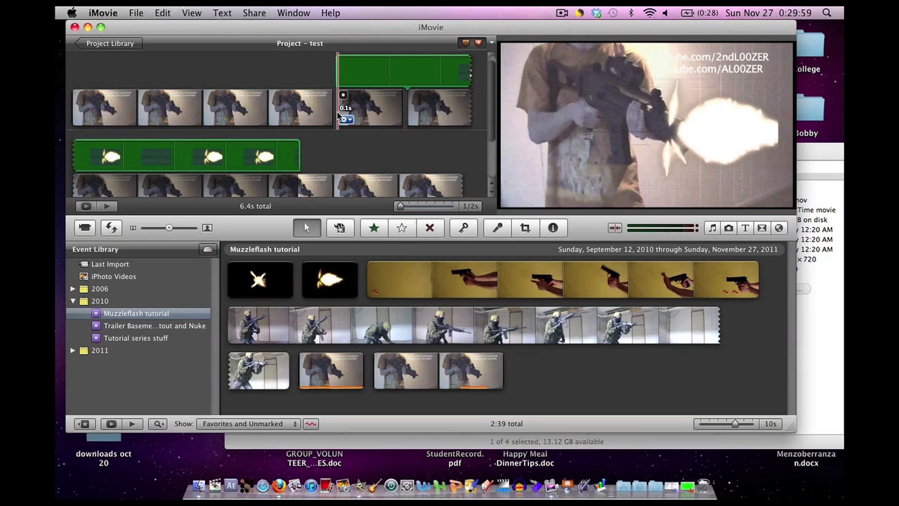
# Step: Bring Firefox to the front, showing chromagreen.jpg on Photobucket
pyautogui.click(279, 486)
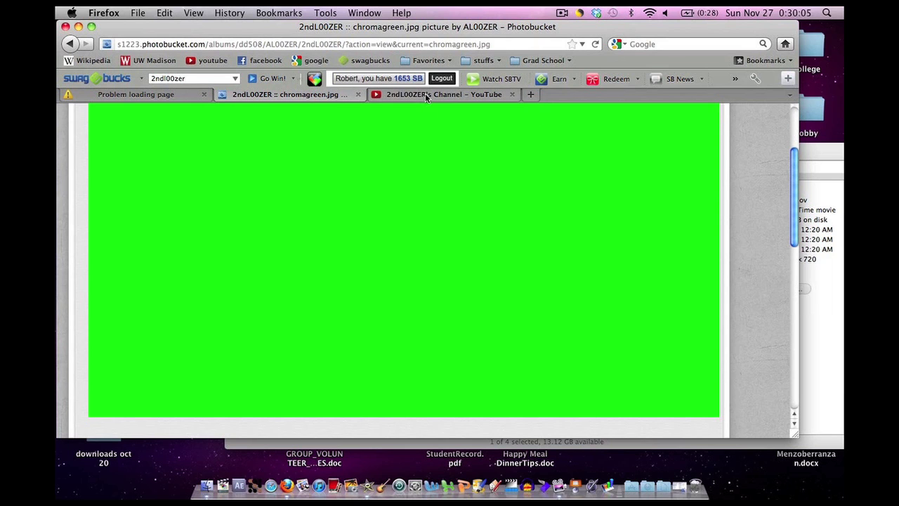
# Step: Show the YouTube channel page and scroll through its profile, featured channels and comment
pyautogui.click(425, 94)
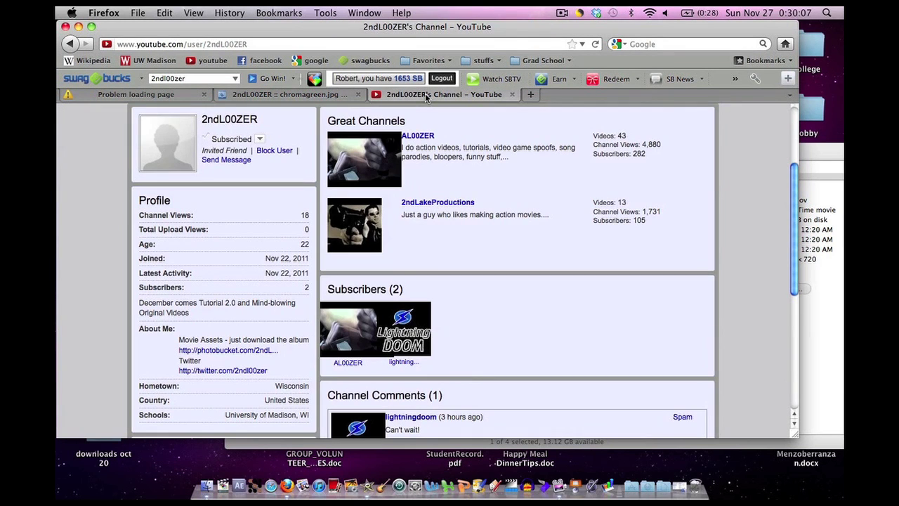
pyautogui.scroll(1, 520, 272)
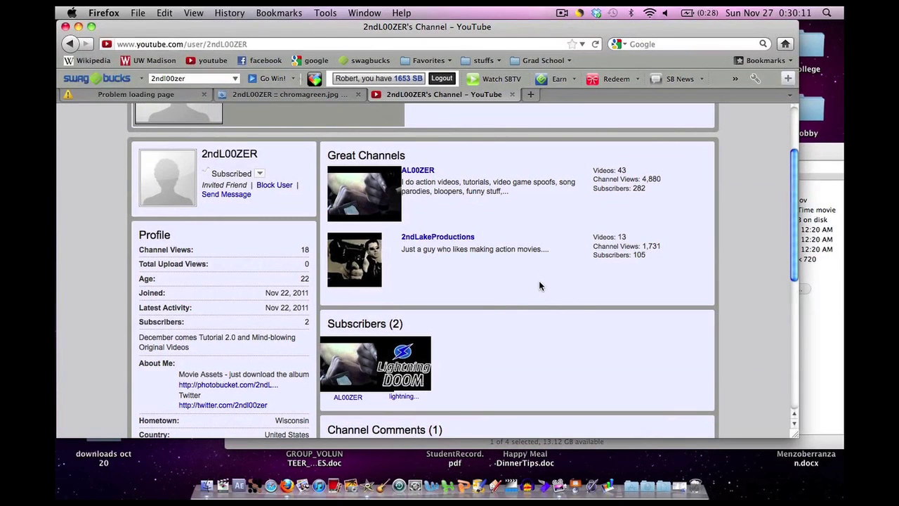
pyautogui.scroll(-1, 540, 282)
pyautogui.scroll(-1, 538, 285)
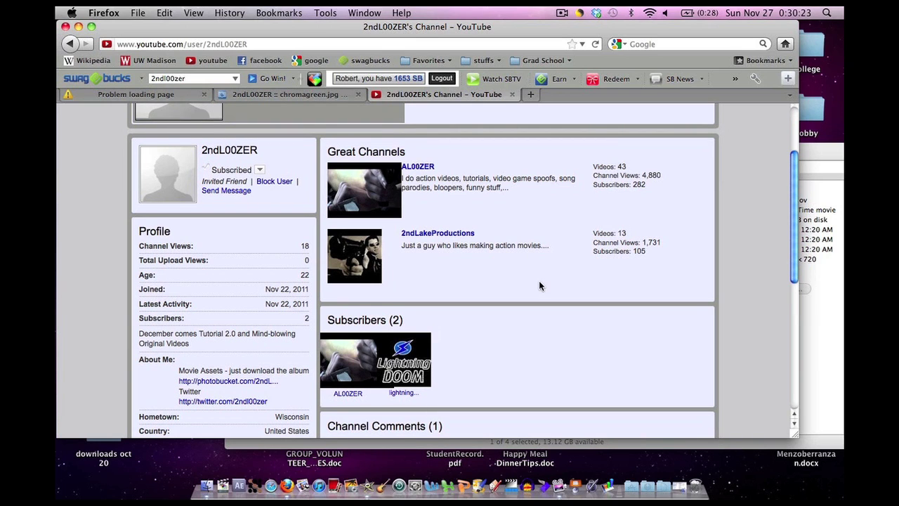
pyautogui.scroll(-2, 539, 283)
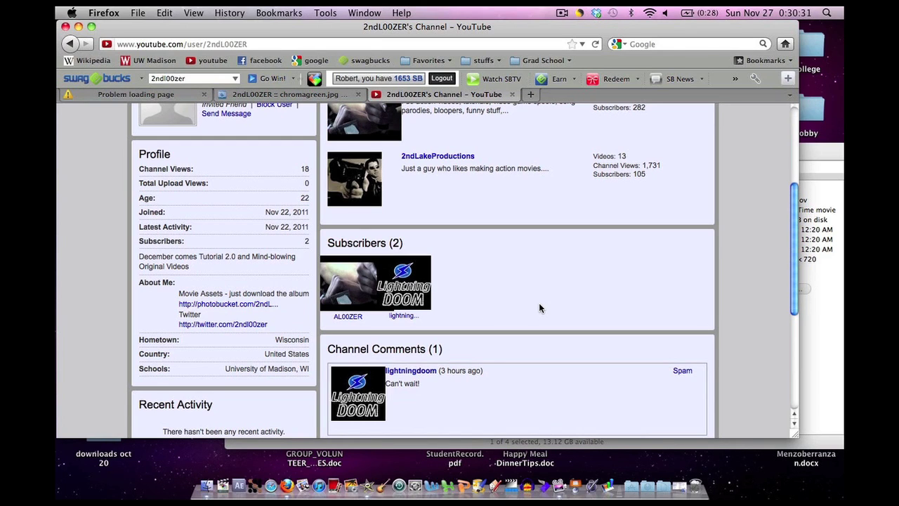
pyautogui.scroll(-5, 540, 307)
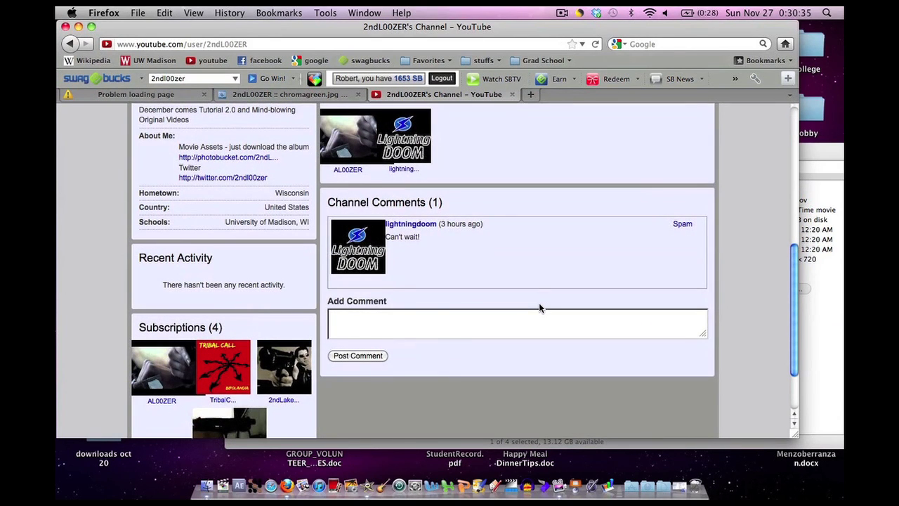
pyautogui.scroll(10, 539, 307)
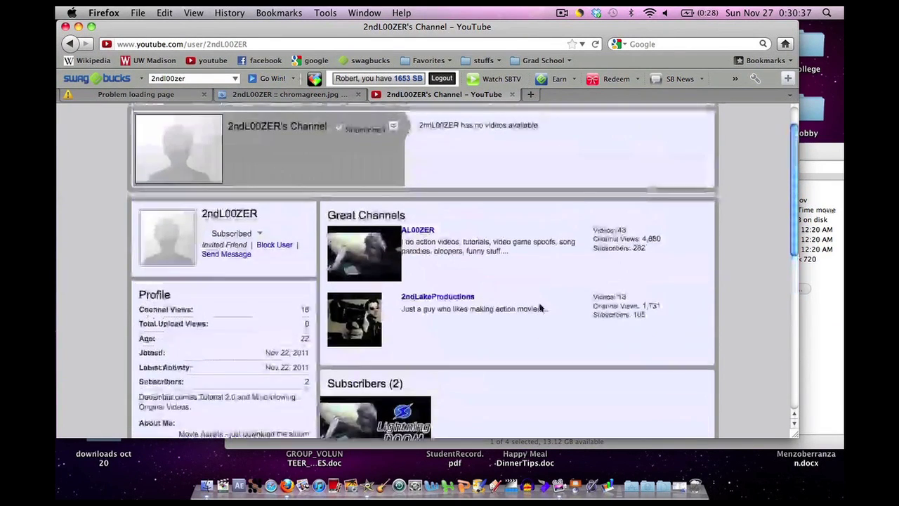